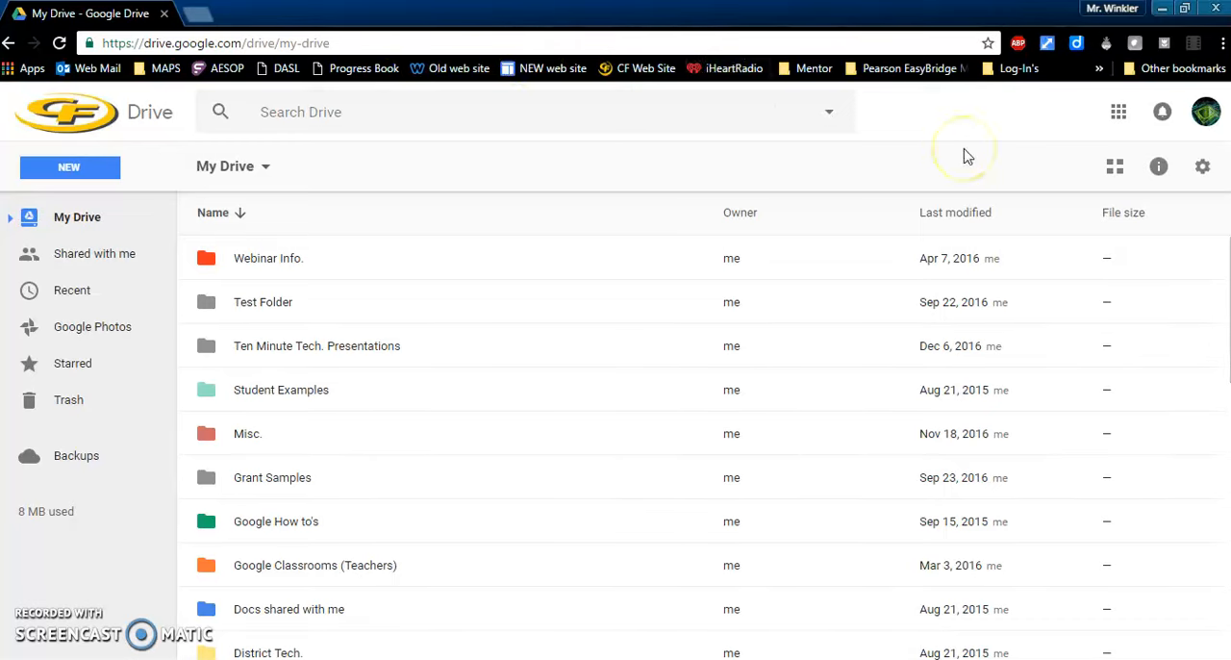
{"action": "left_click", "coordinate": [1117, 121]}
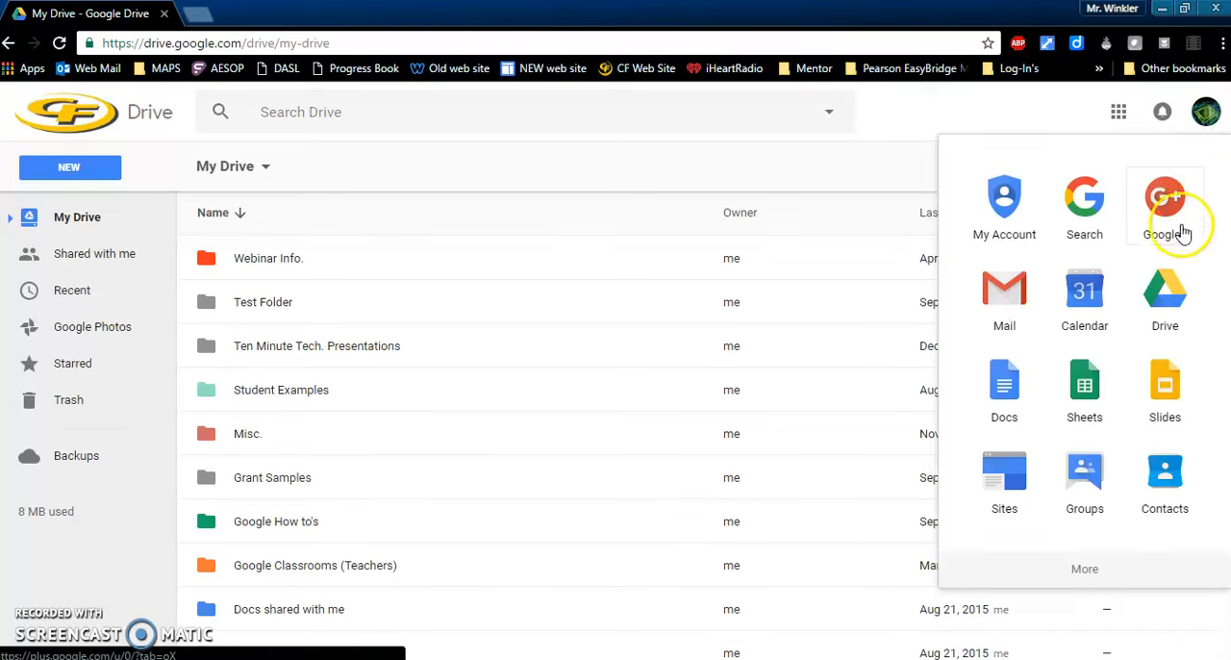
{"action": "left_click", "coordinate": [623, 168]}
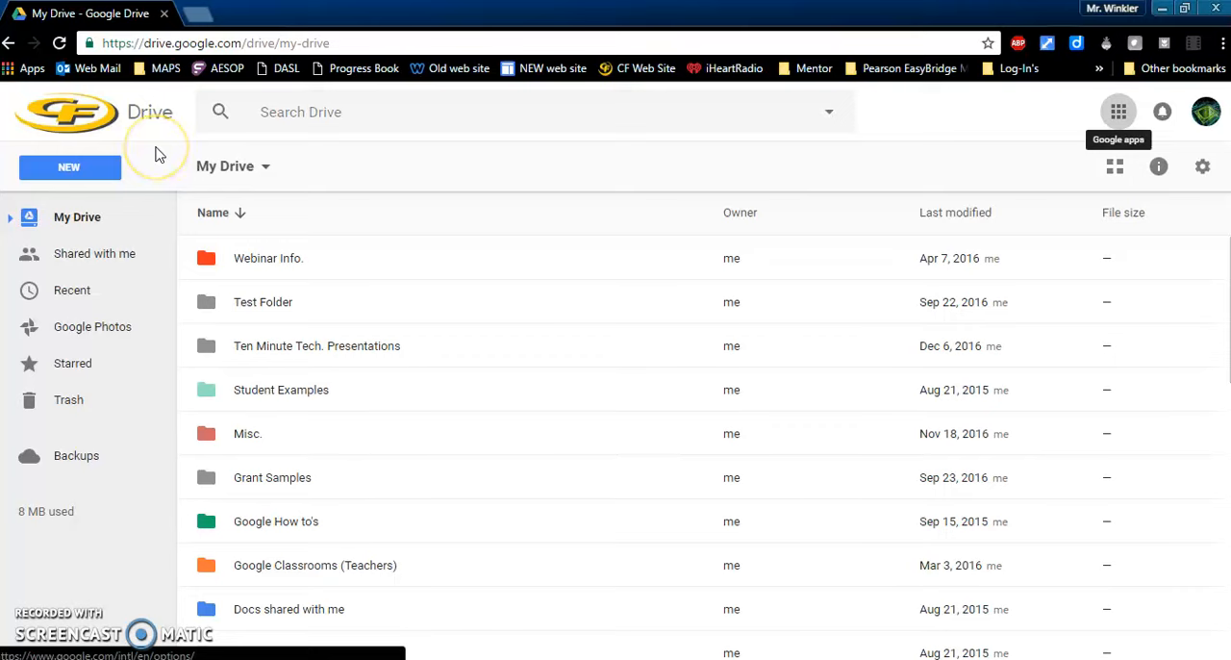
Step: Create a new blank Google Docs document from Drive and title it "Test"
{"action": "left_click", "coordinate": [99, 168]}
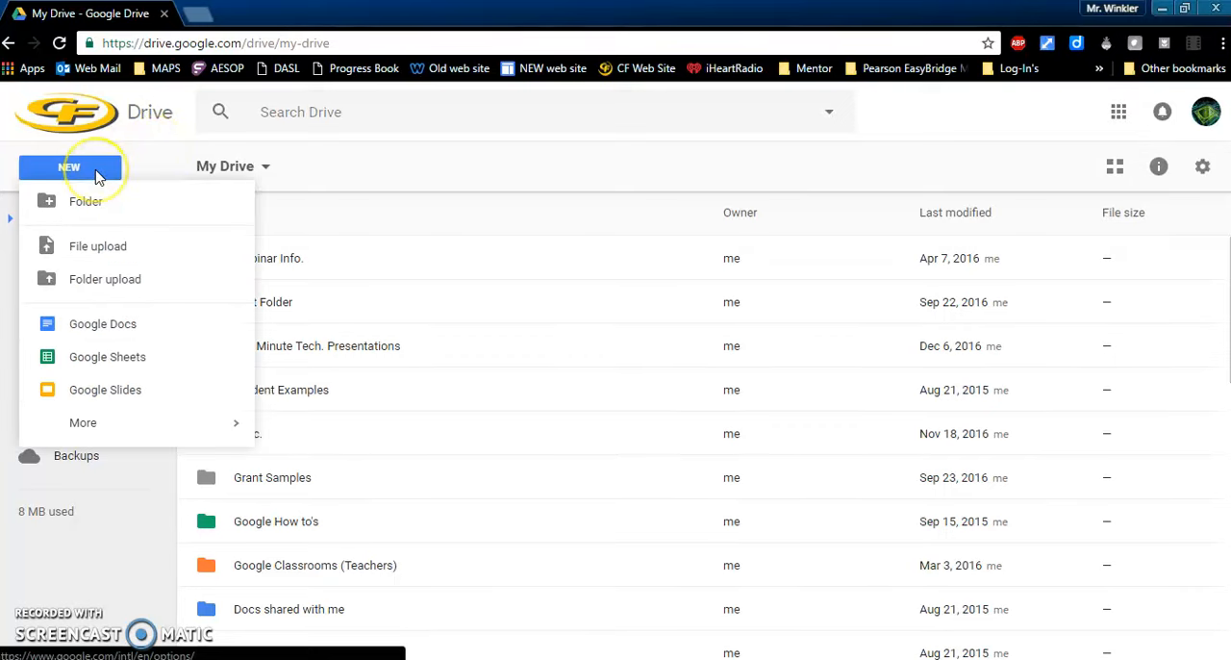
{"action": "left_click", "coordinate": [186, 325]}
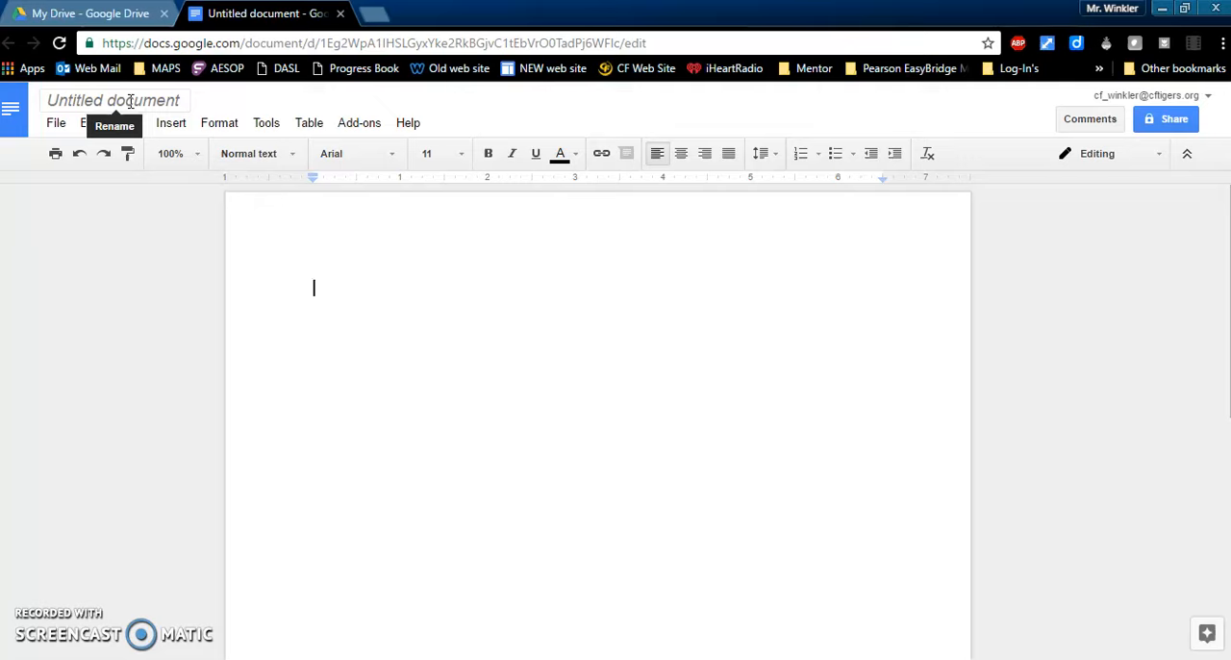
{"action": "left_click", "coordinate": [185, 102]}
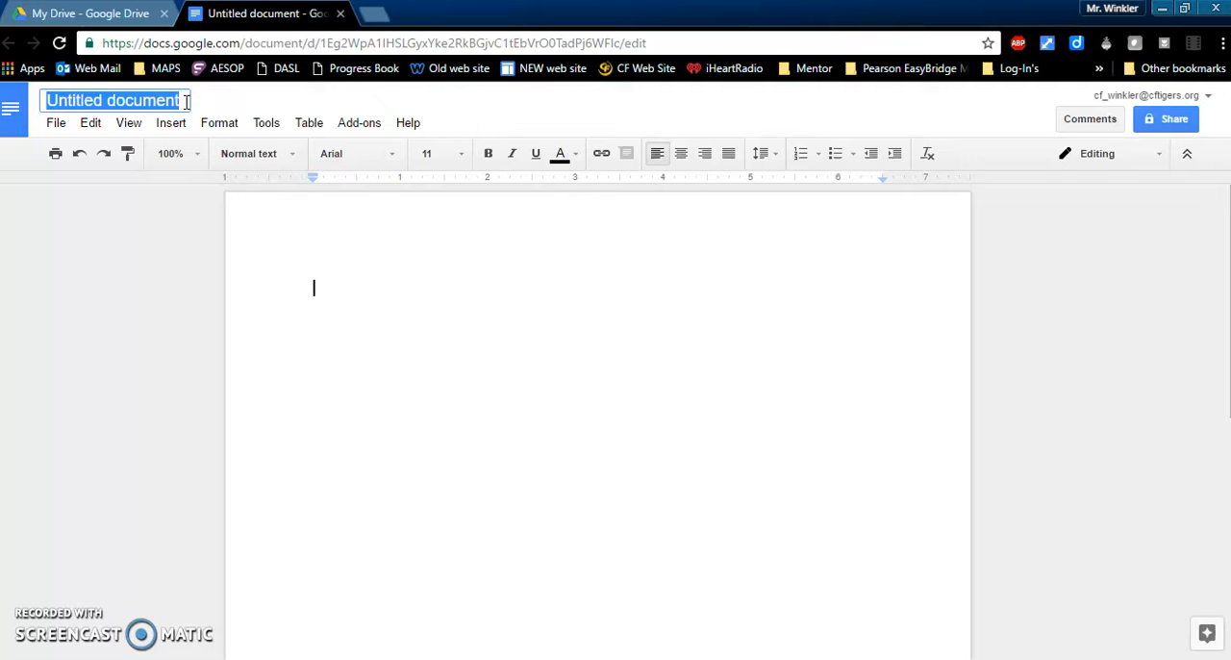
{"action": "type", "text": "Test"}
{"action": "left_click", "coordinate": [346, 302]}
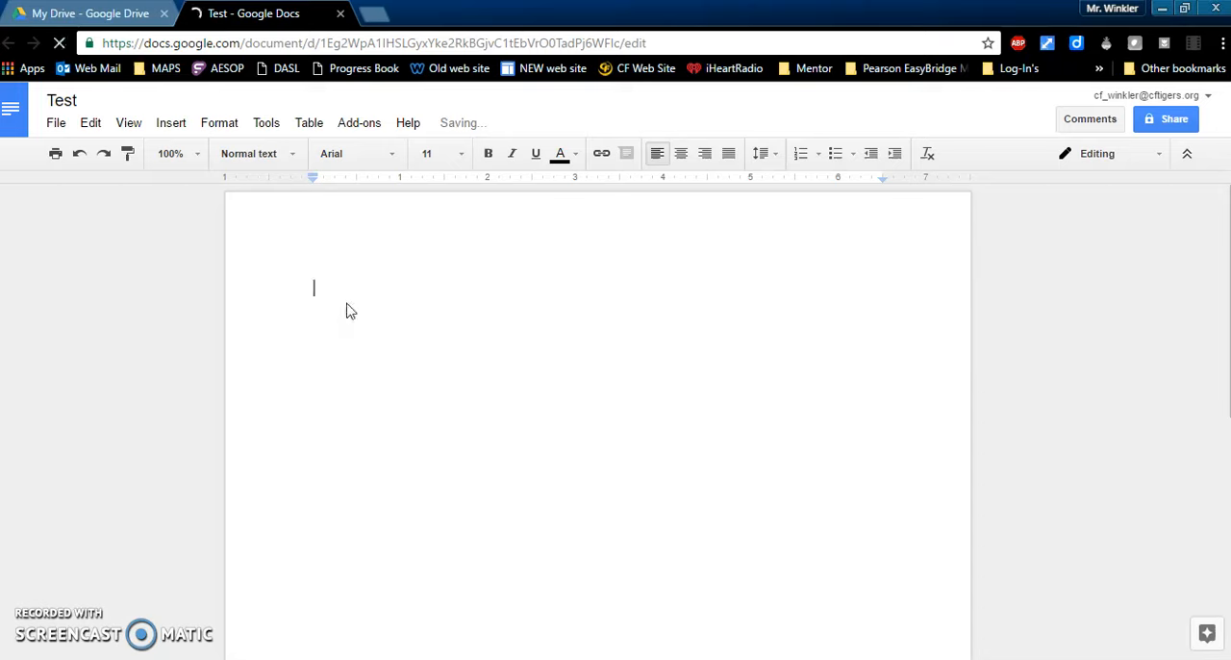
Step: Enter the heading "Test" in the document body, with the sentence "This is a test document." on the line below
{"action": "type", "text": "Test"}
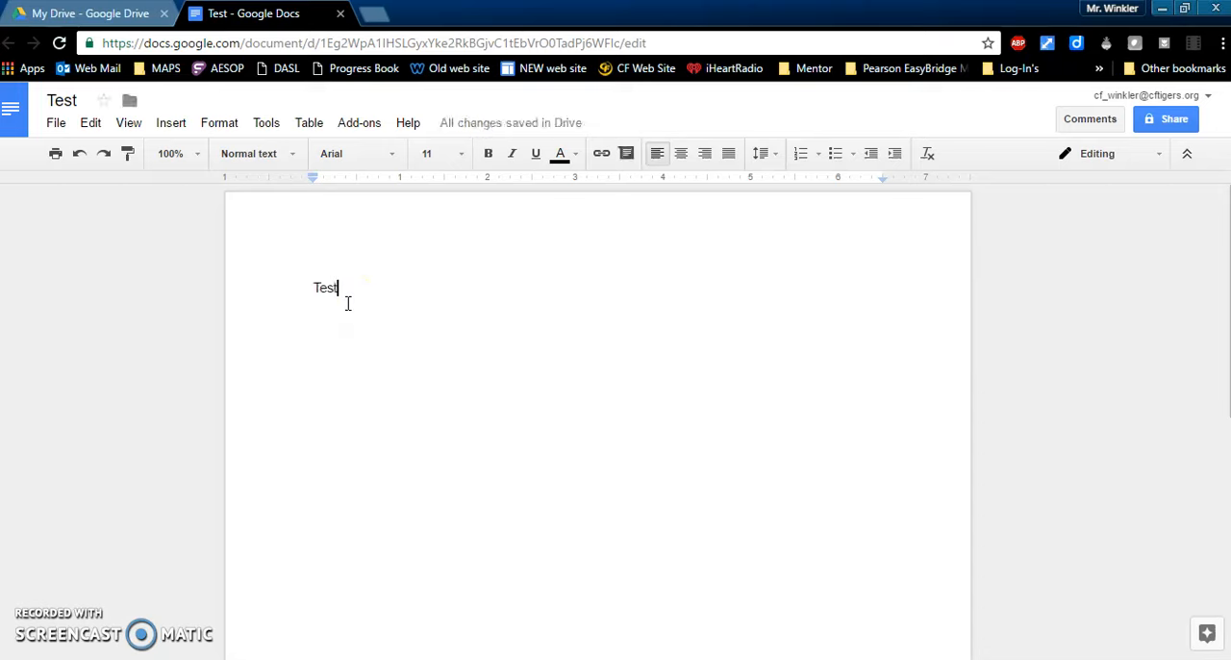
{"action": "key", "text": "Return"}
{"action": "type", "text": "This is a test "}
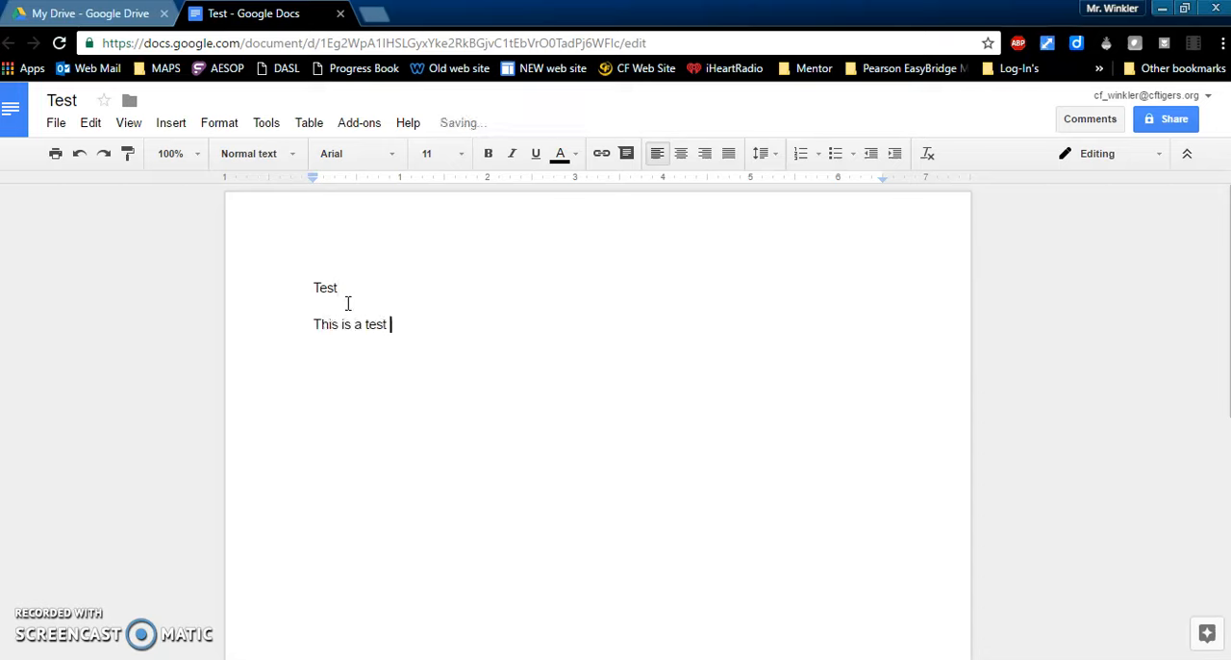
{"action": "type", "text": "document."}
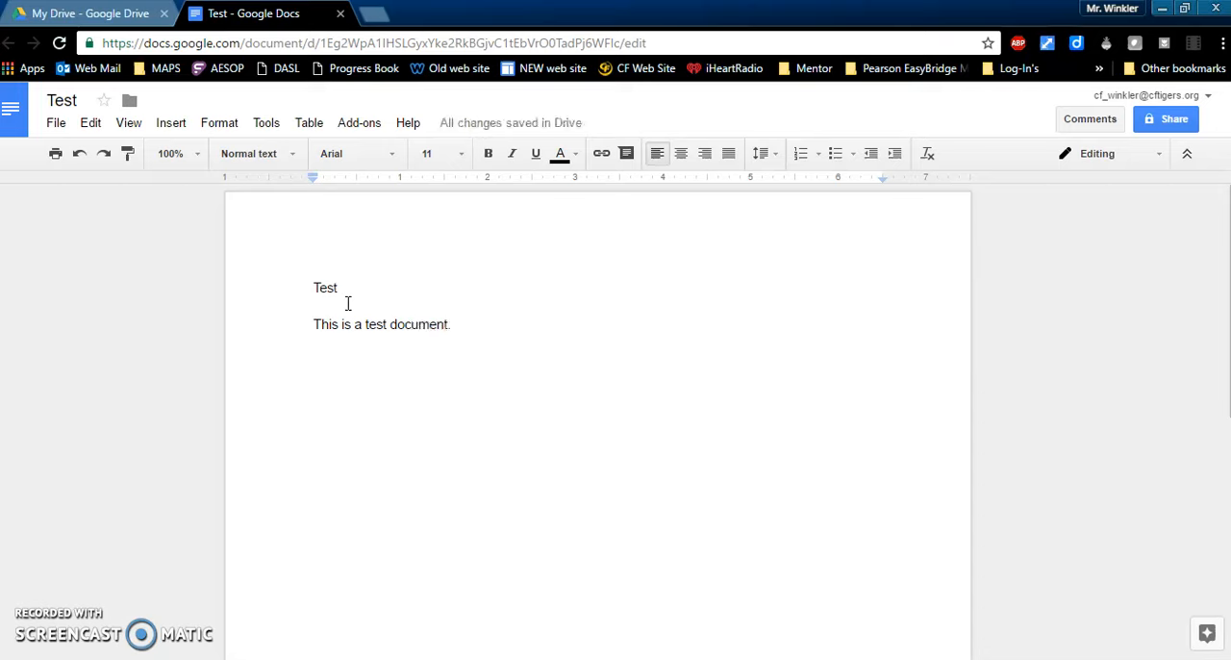
Step: Set the "Test" heading's font size to 36 and center it on the page
{"action": "left_click", "coordinate": [339, 286]}
{"action": "left_click_drag", "start_coordinate": [339, 286], "coordinate": [303, 286]}
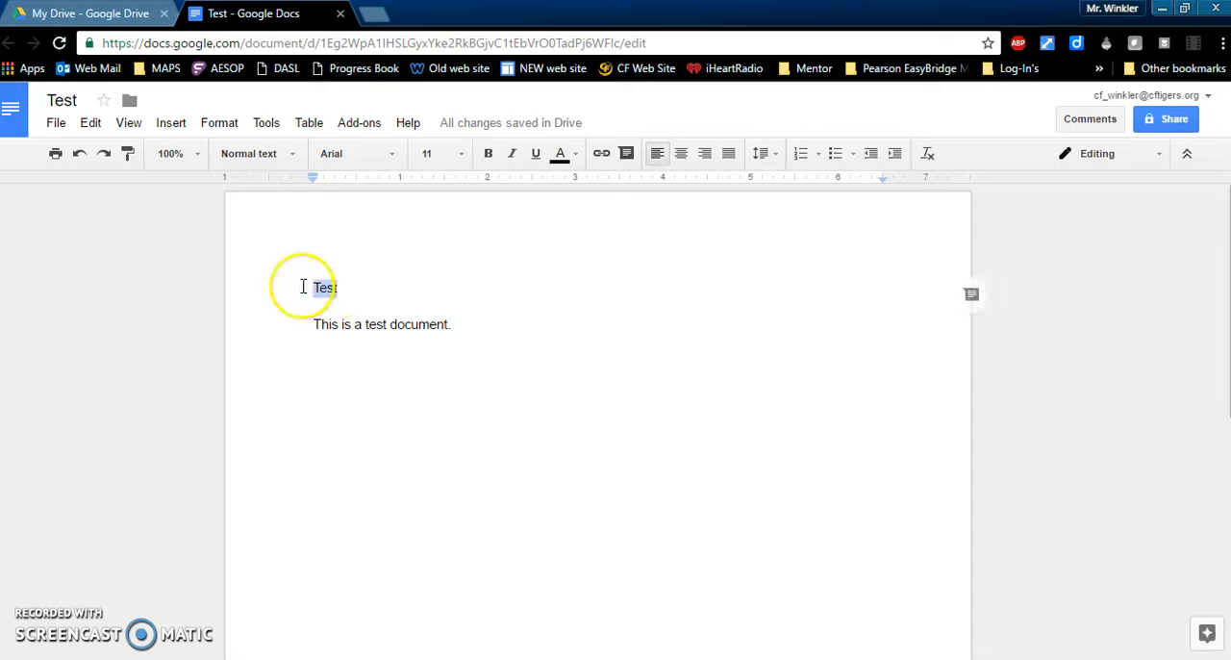
{"action": "left_click", "coordinate": [462, 158]}
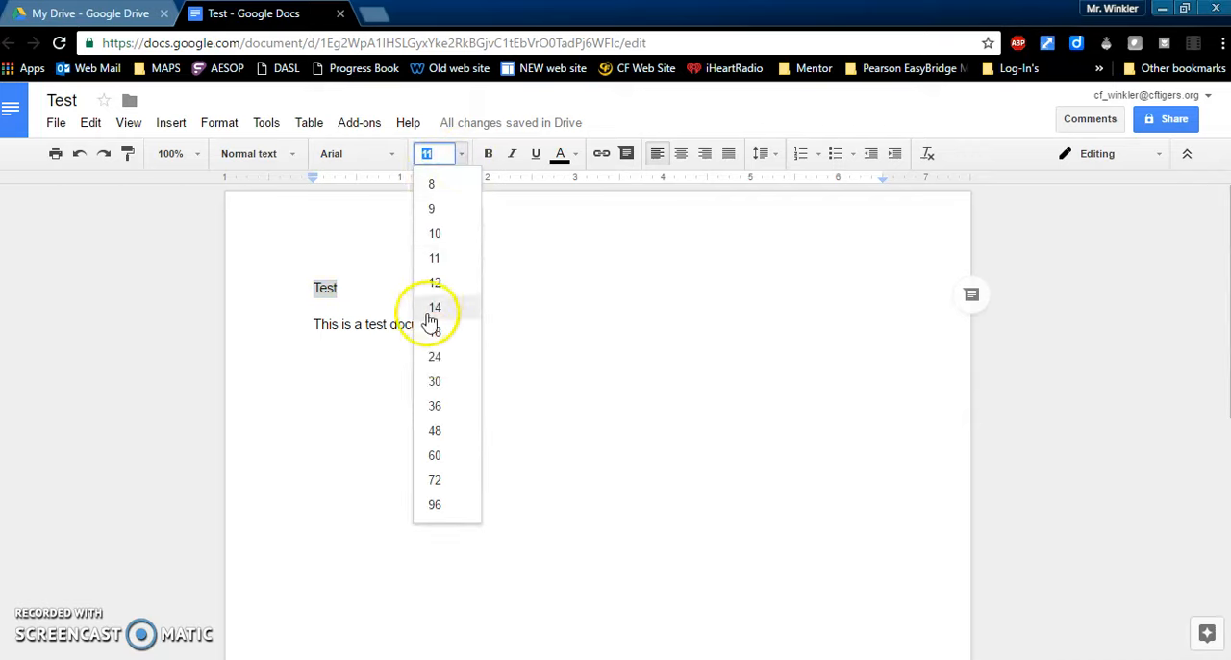
{"action": "left_click", "coordinate": [453, 408]}
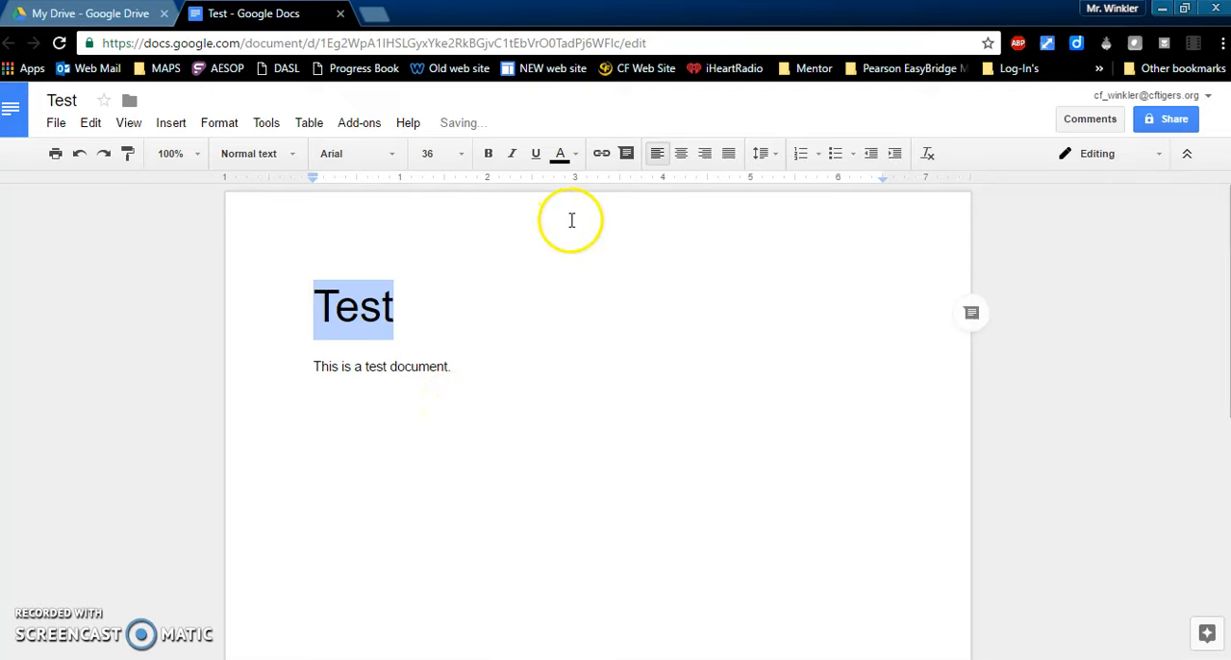
{"action": "left_click", "coordinate": [681, 154]}
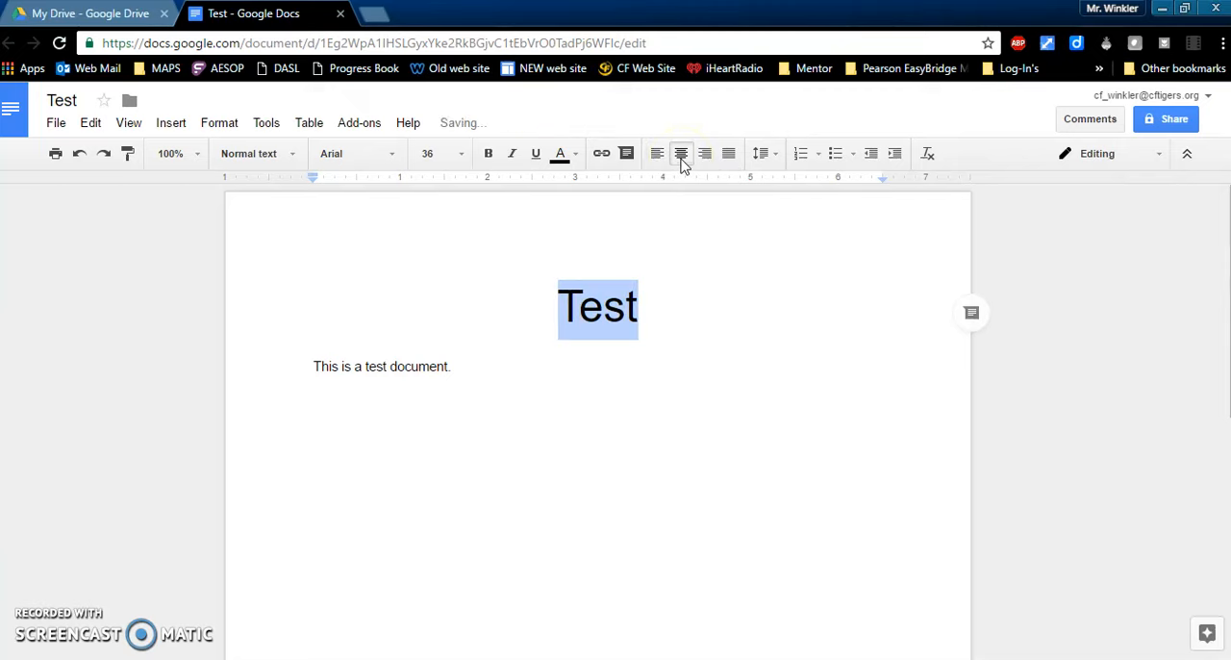
Step: Set the font size of the sentence below the heading to 12
{"action": "left_click", "coordinate": [461, 379]}
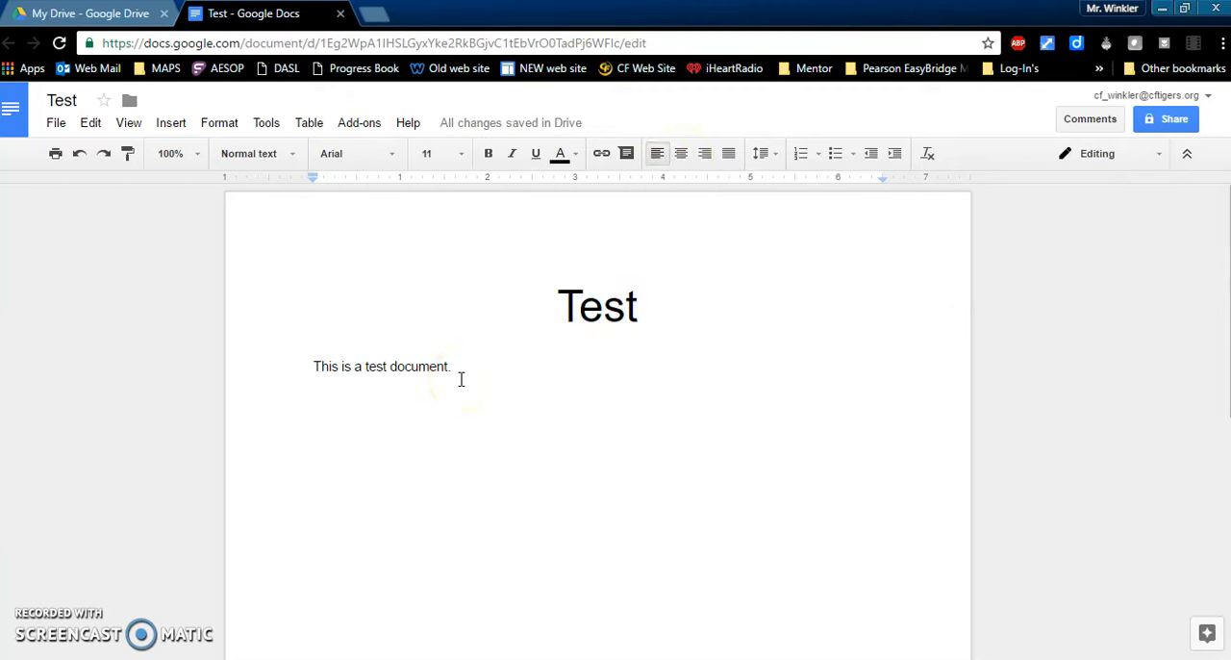
{"action": "left_click_drag", "start_coordinate": [461, 379], "coordinate": [302, 378]}
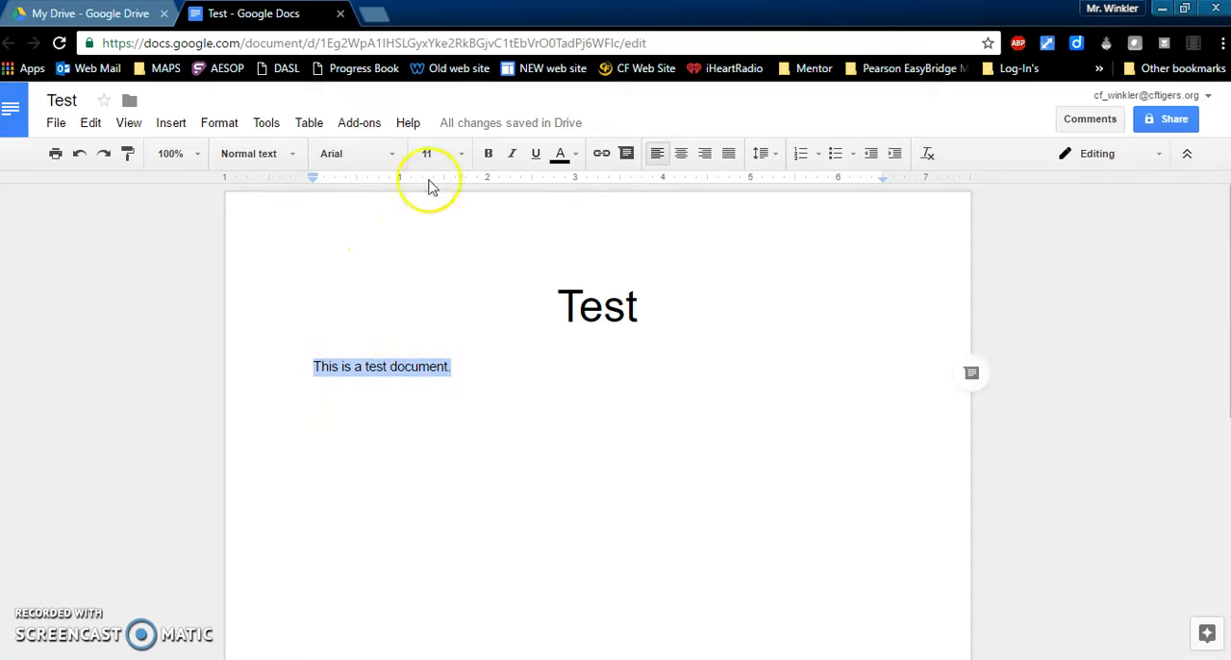
{"action": "left_click", "coordinate": [461, 160]}
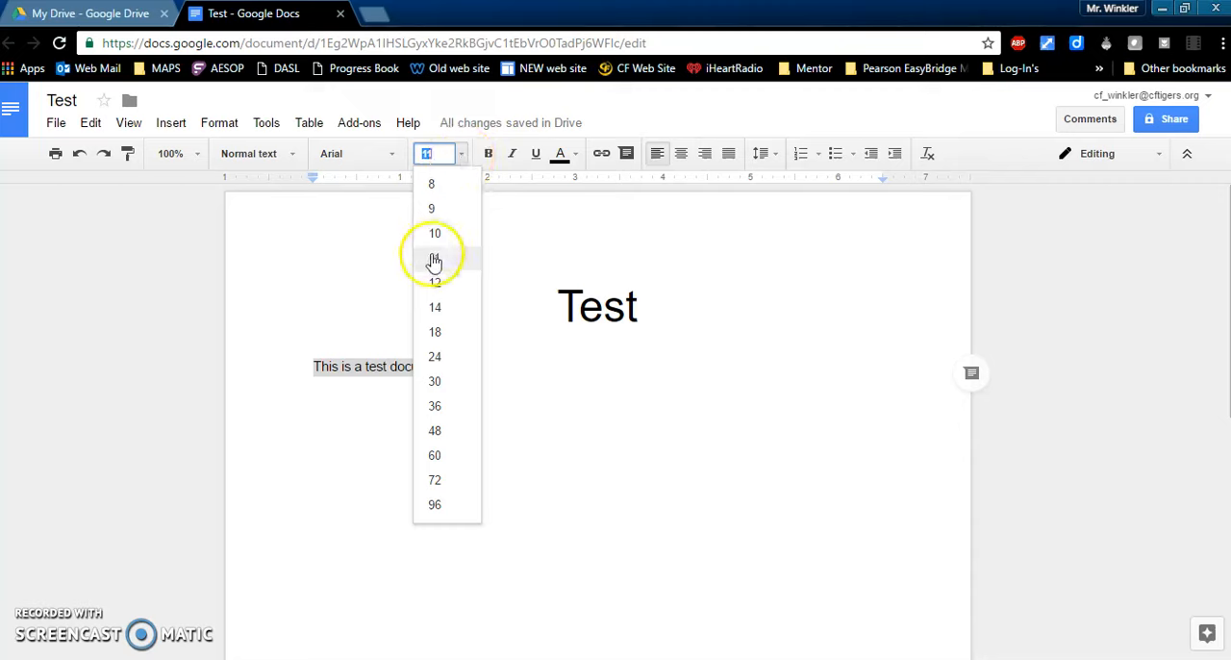
{"action": "left_click", "coordinate": [439, 284]}
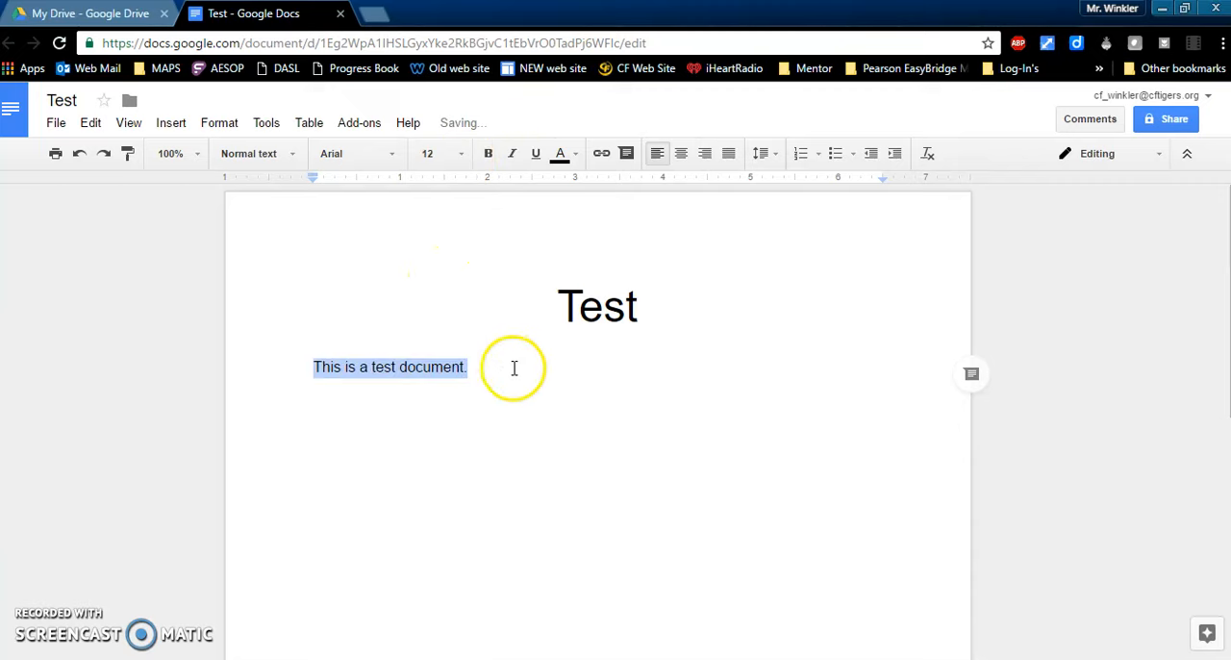
{"action": "left_click", "coordinate": [535, 392]}
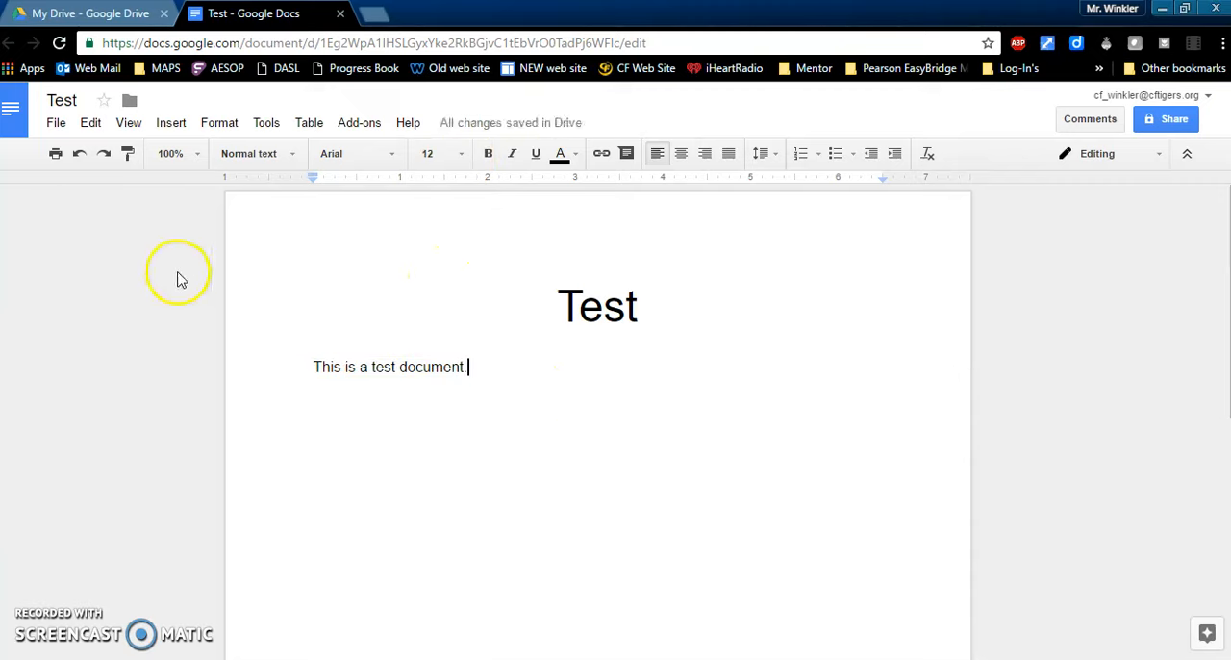
Step: Set the document's zoom level to 150%
{"action": "left_click", "coordinate": [195, 168]}
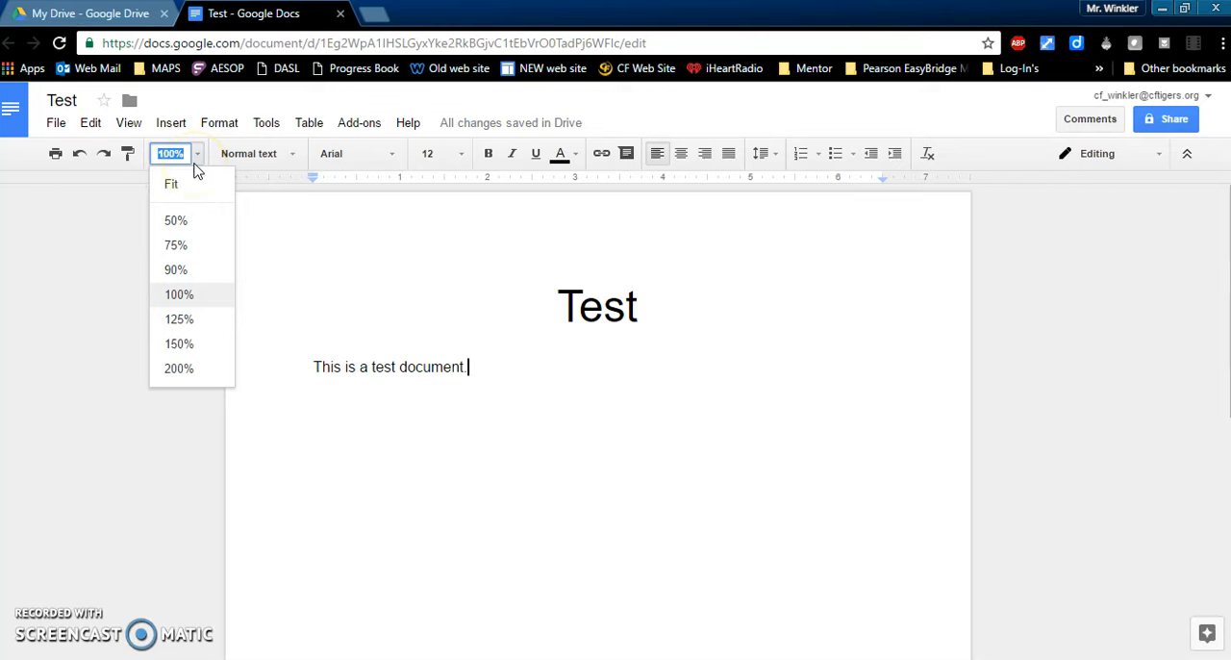
{"action": "left_click", "coordinate": [199, 346]}
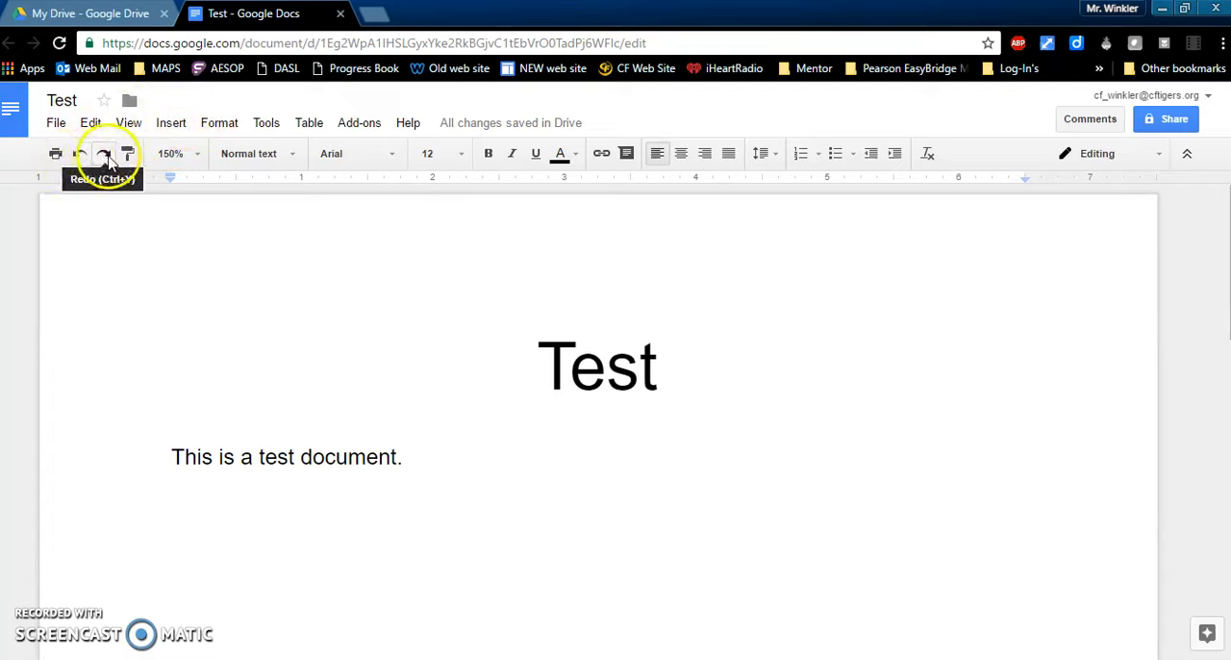
Step: Delete the sentence "This is a test document." and undo the deletion
{"action": "left_click_drag", "start_coordinate": [417, 441], "coordinate": [163, 451]}
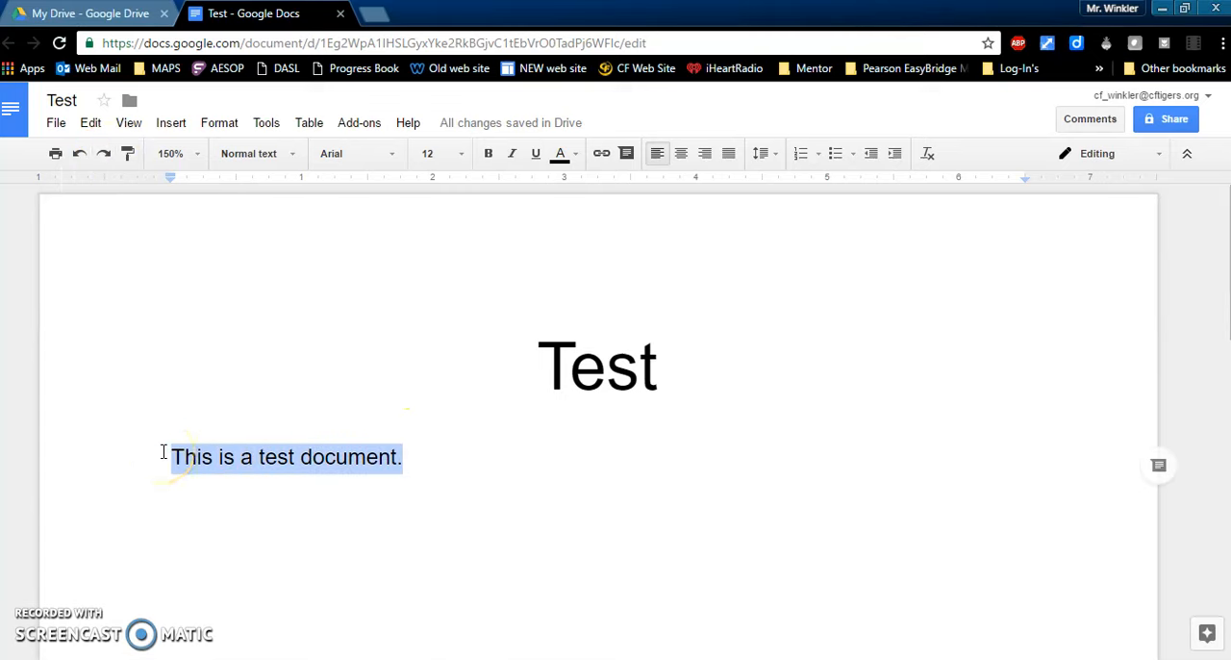
{"action": "key", "text": "Delete"}
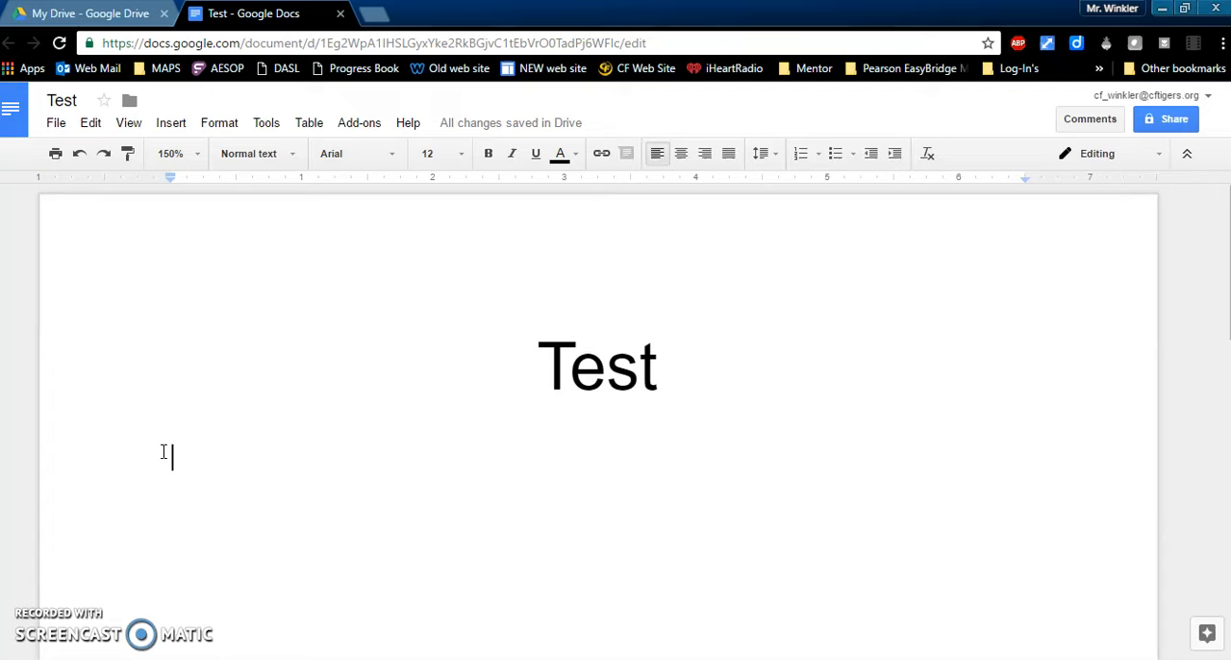
{"action": "left_click", "coordinate": [80, 155]}
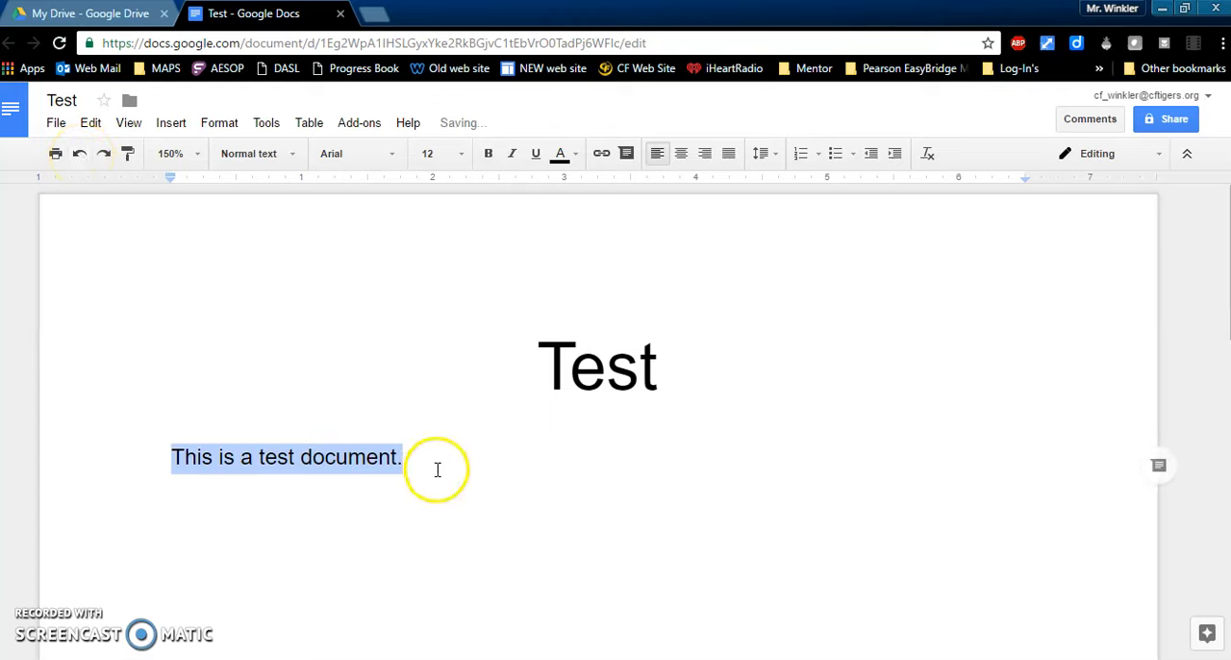
{"action": "left_click", "coordinate": [437, 469]}
Step: Change the text color of the "Test" heading to red
{"action": "left_click", "coordinate": [661, 363]}
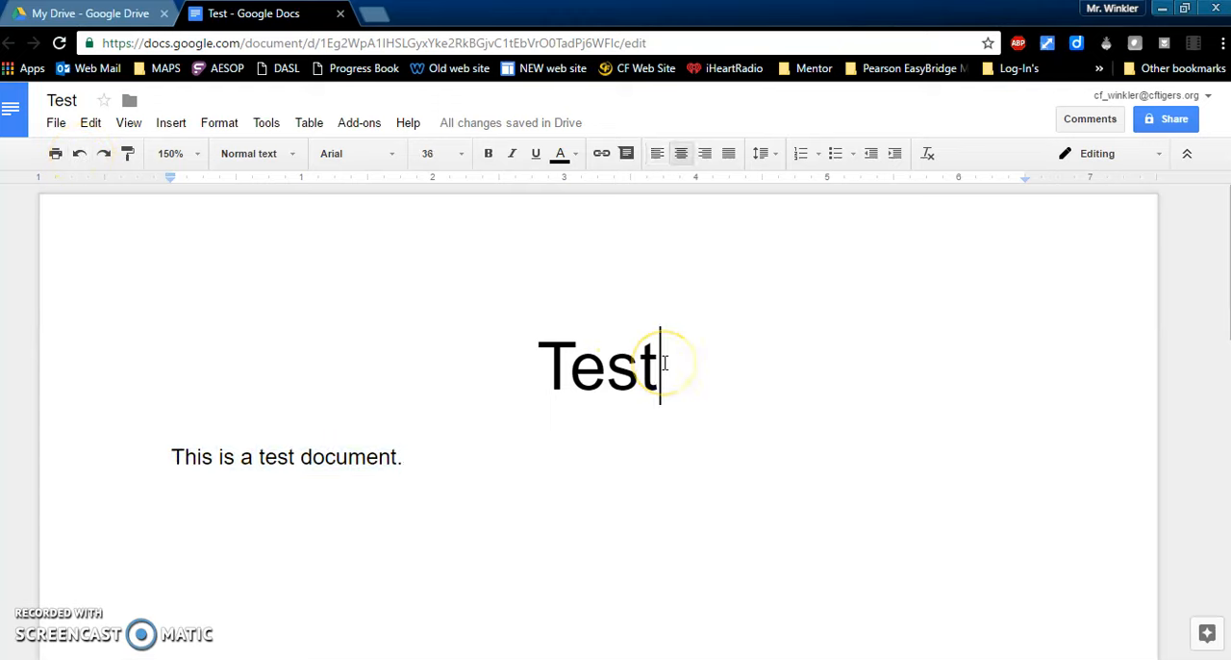
{"action": "left_click_drag", "start_coordinate": [661, 363], "coordinate": [546, 362]}
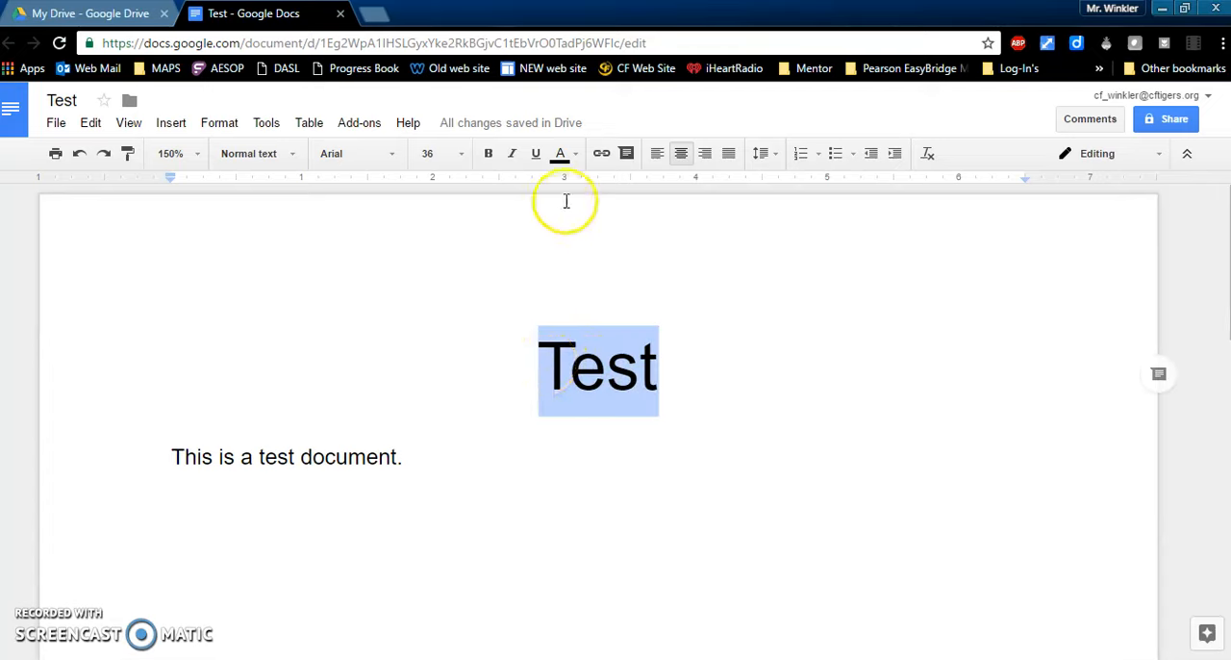
{"action": "left_click", "coordinate": [577, 154]}
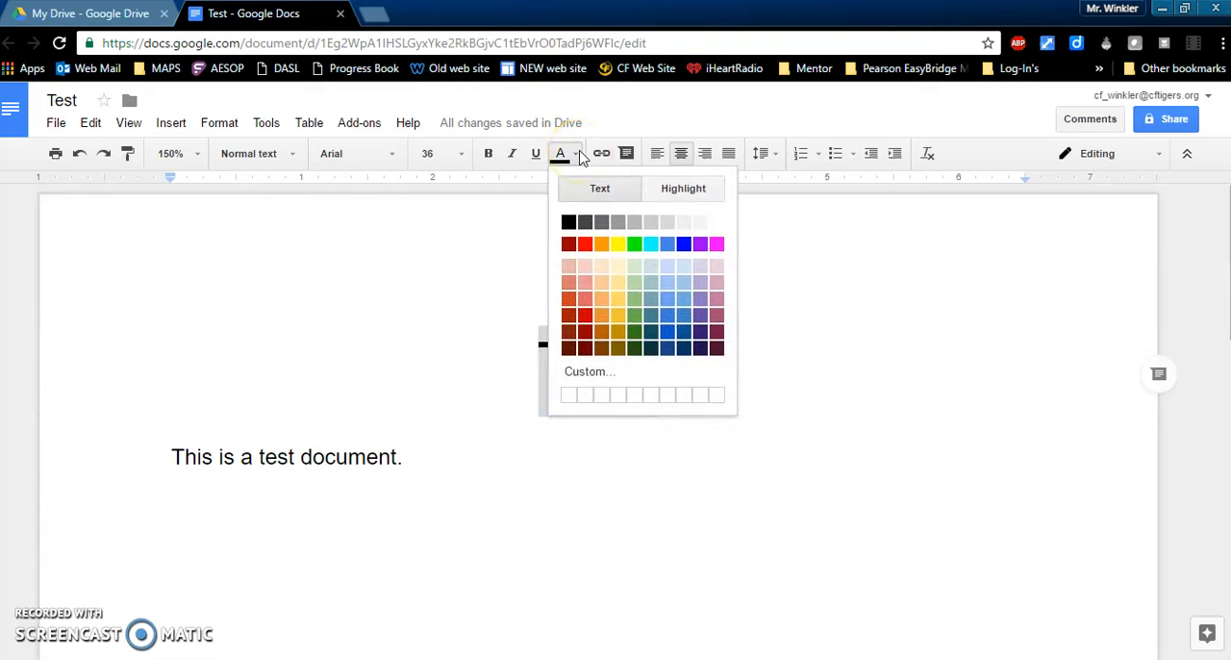
{"action": "left_click", "coordinate": [583, 316]}
{"action": "left_click", "coordinate": [574, 462]}
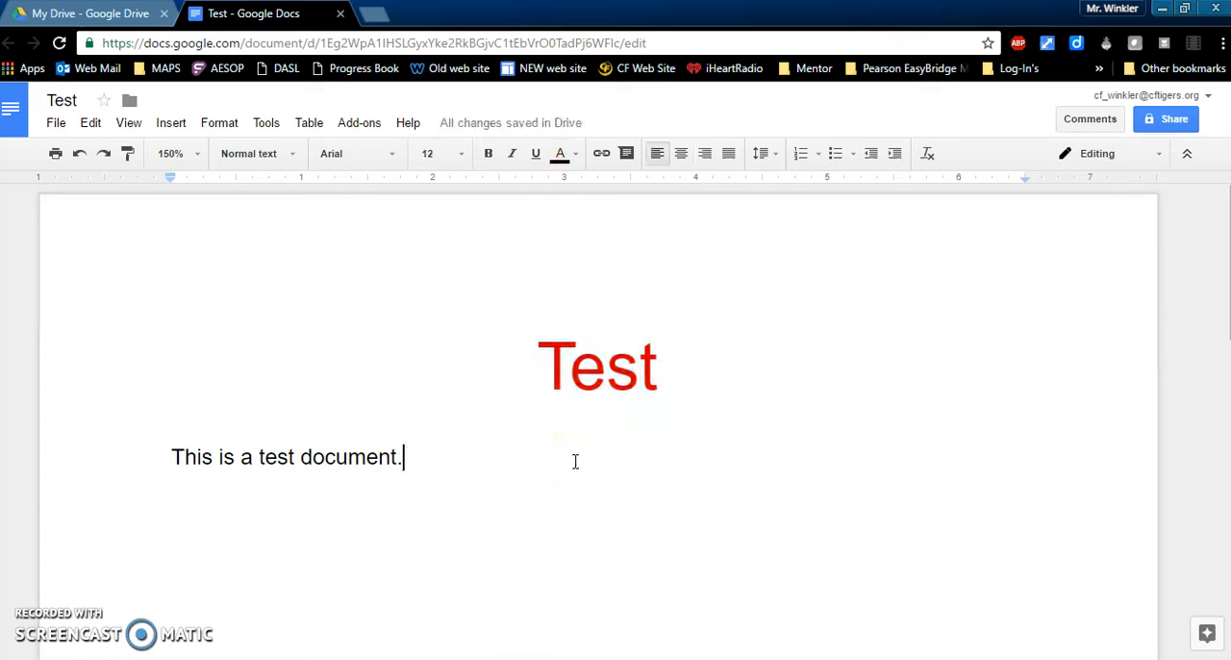
Step: Insert a page header containing the text "Info."
{"action": "left_click", "coordinate": [173, 126]}
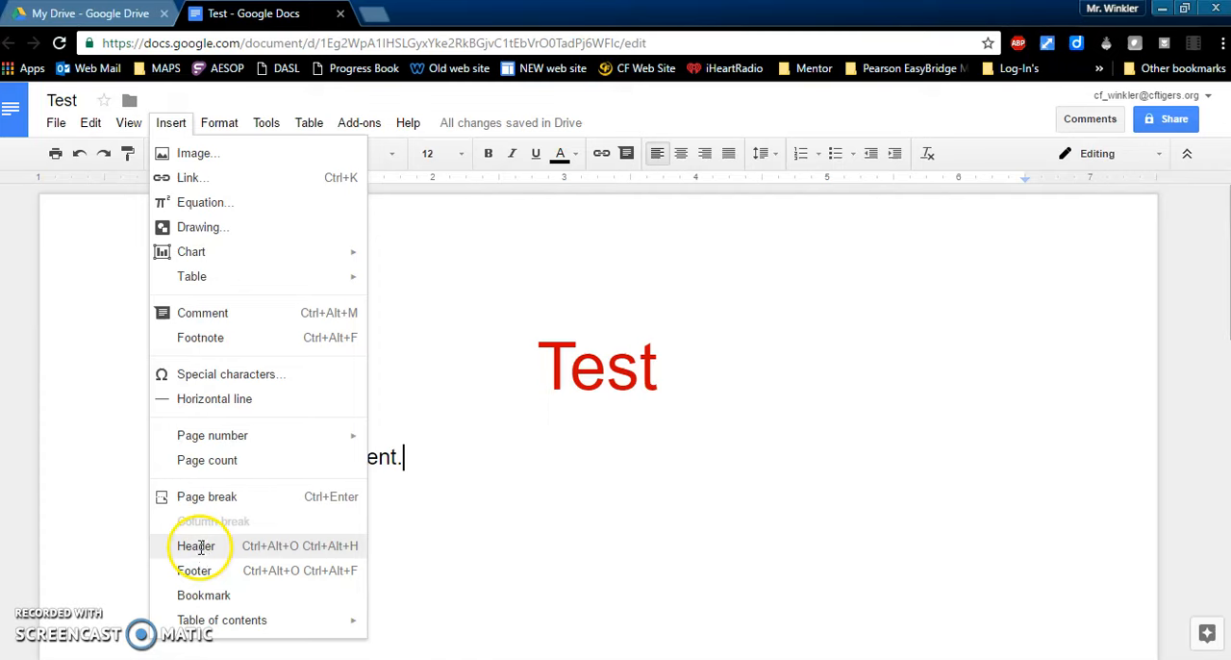
{"action": "left_click", "coordinate": [198, 546]}
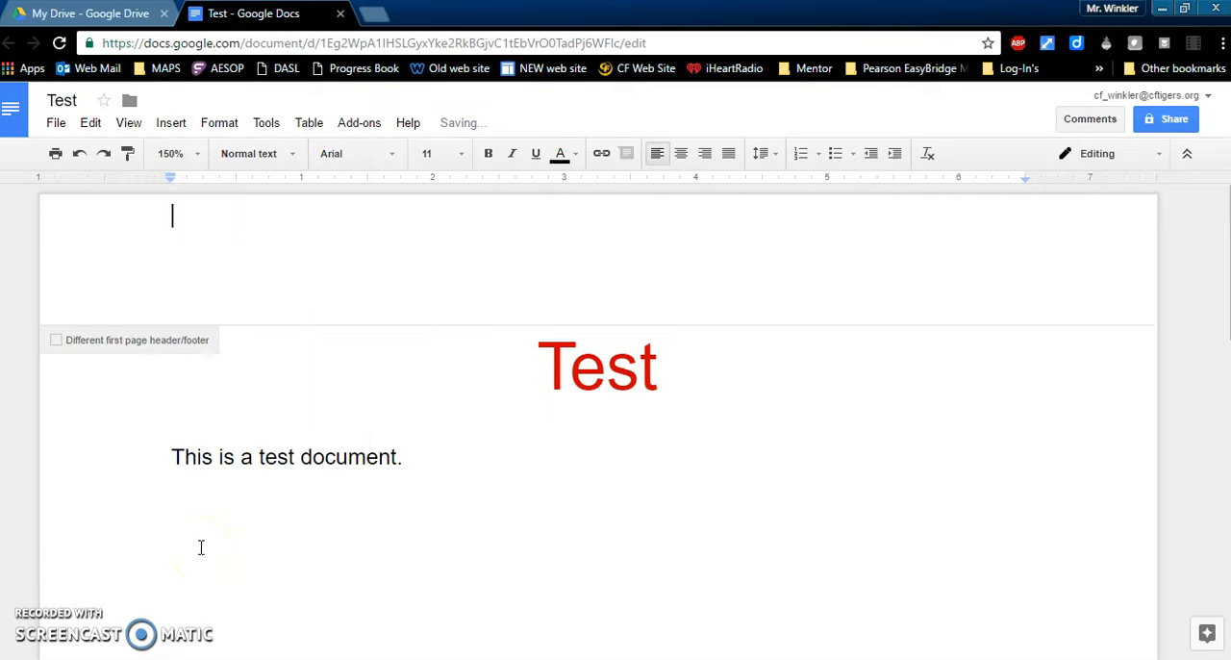
{"action": "type", "text": "Info."}
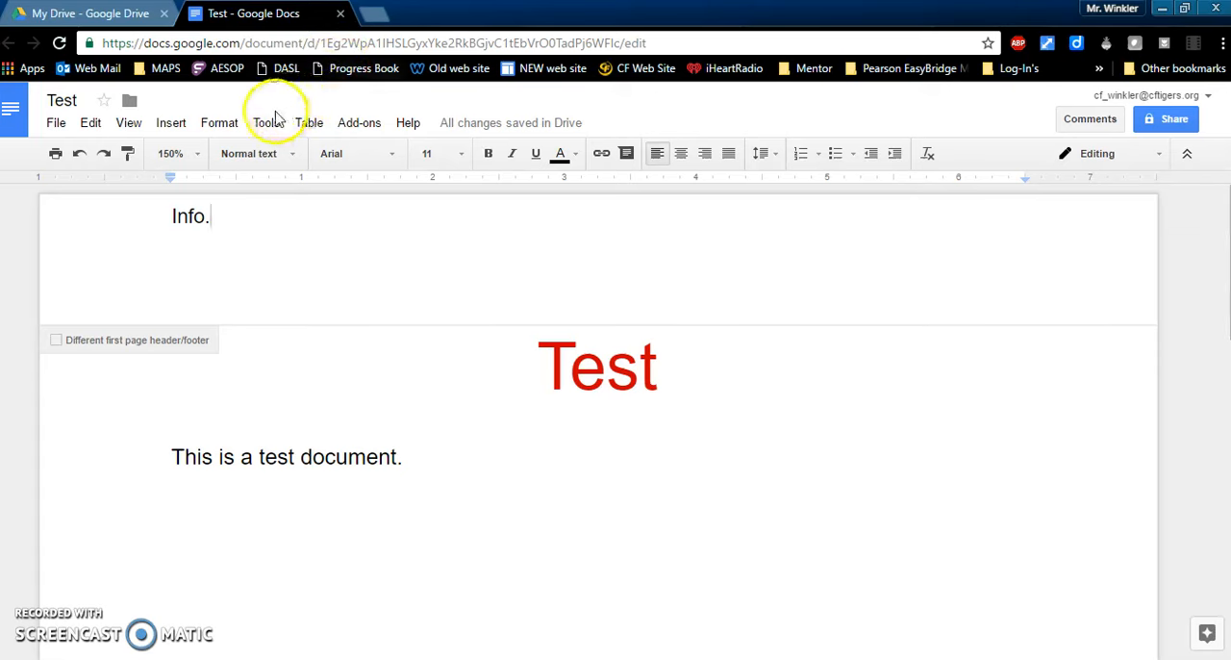
Step: Run a spelling check on the document and dismiss its result
{"action": "left_click", "coordinate": [267, 127]}
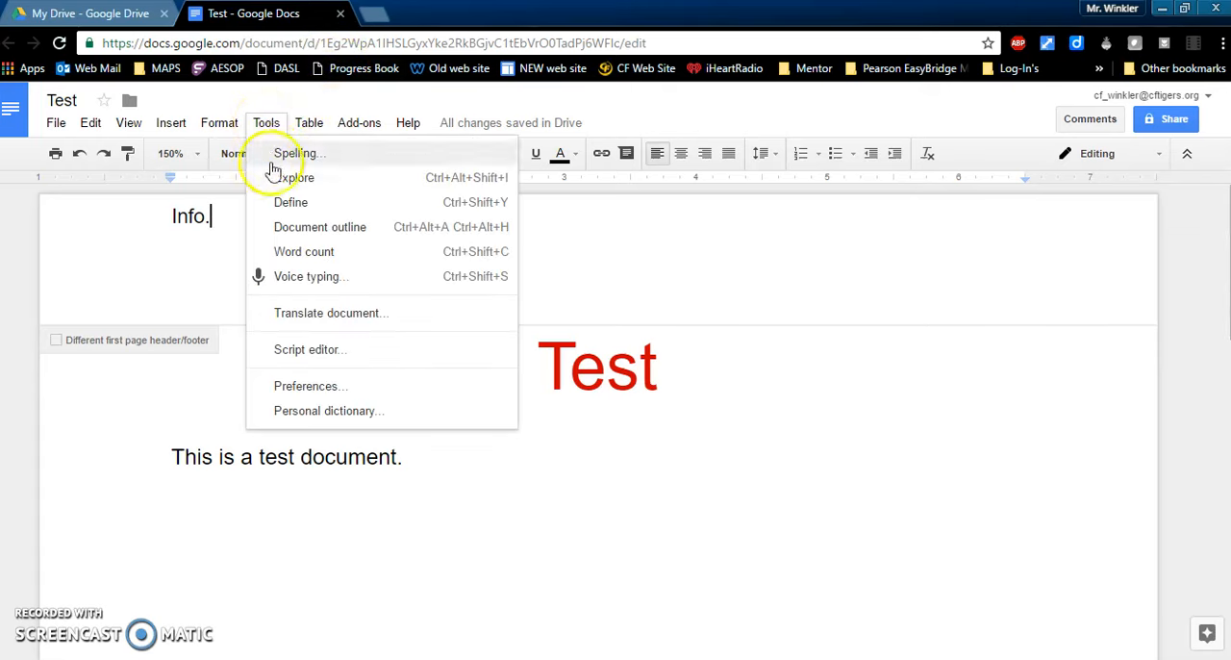
{"action": "left_click", "coordinate": [338, 156]}
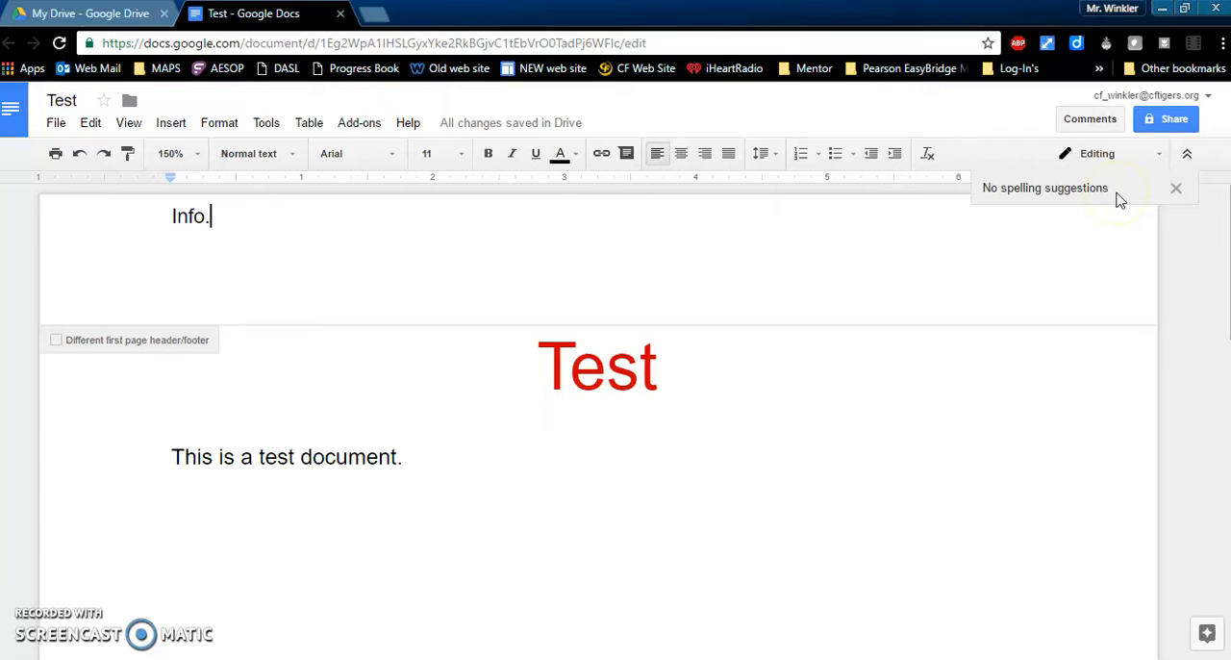
{"action": "left_click", "coordinate": [1175, 189]}
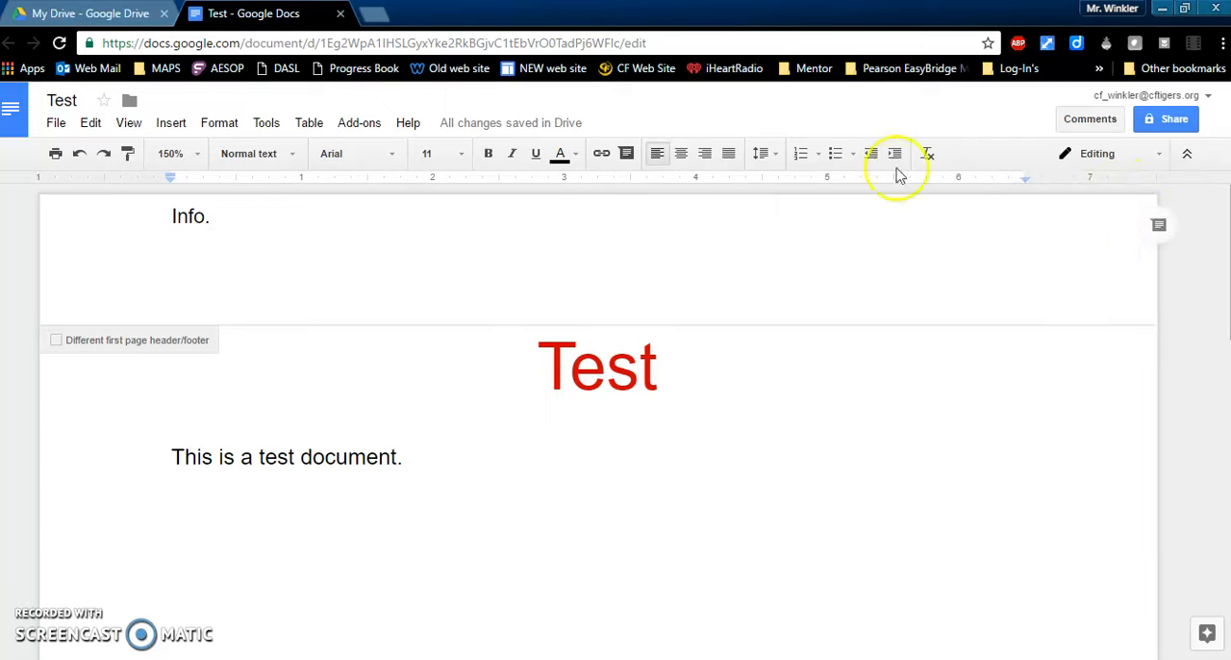
Step: Start a numbered list on a new line below the sentence "This is a test document."
{"action": "left_click", "coordinate": [447, 456]}
{"action": "key", "text": "Return"}
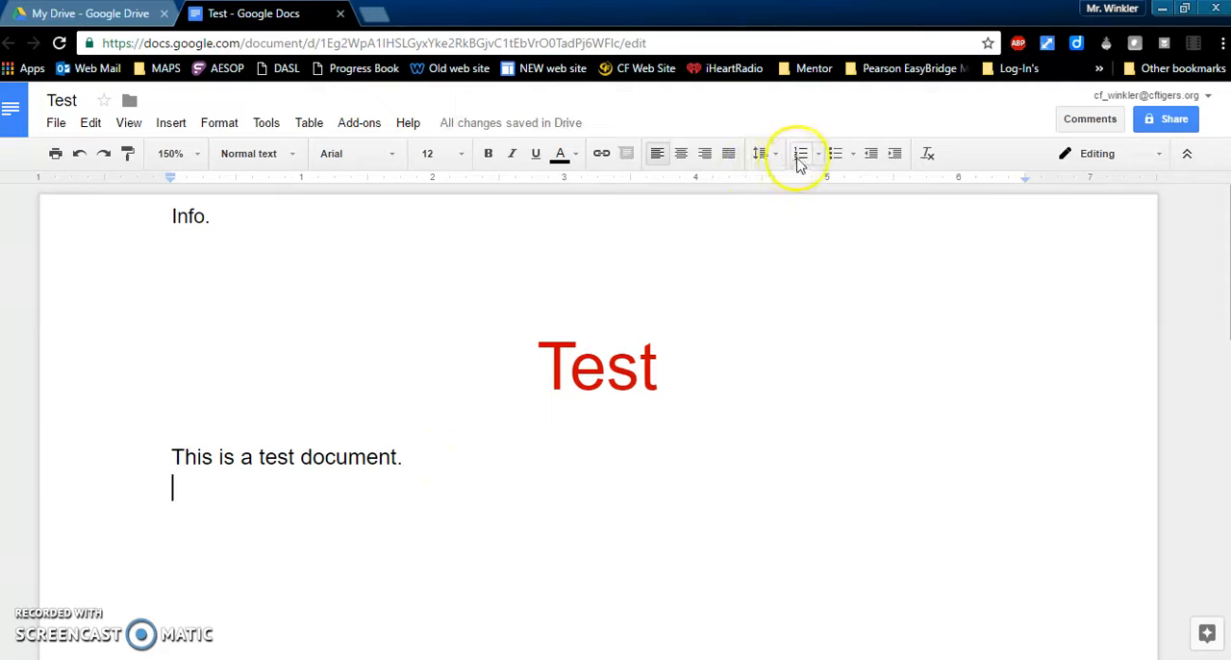
{"action": "left_click", "coordinate": [801, 159]}
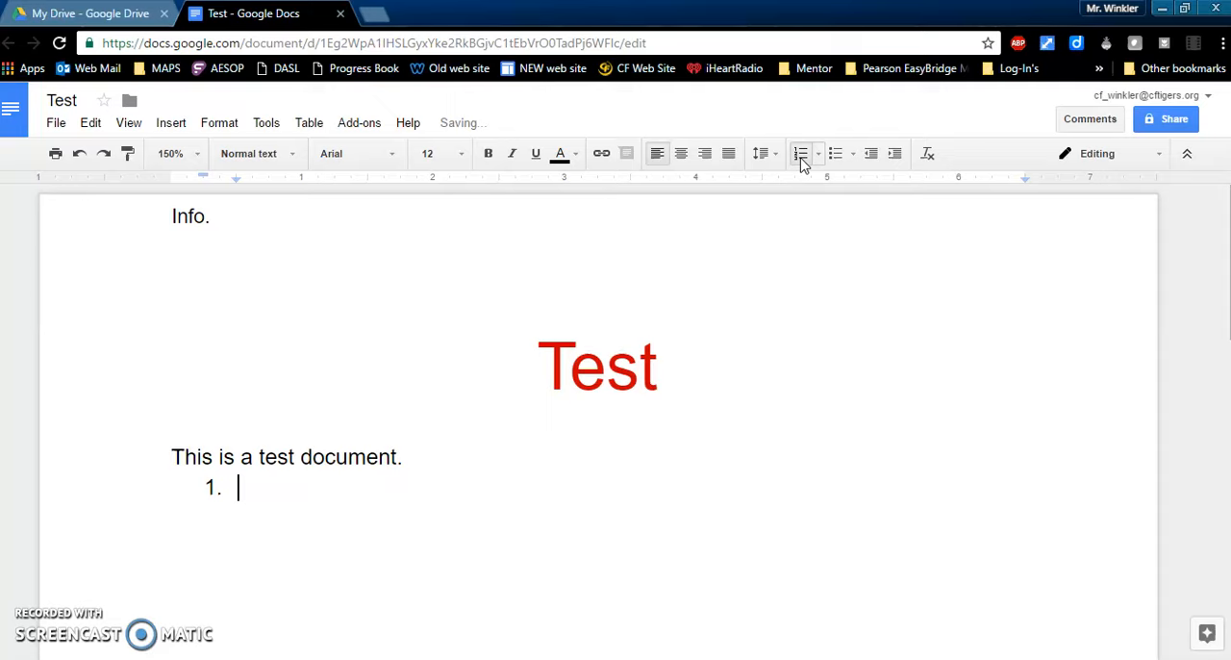
Step: Remove the empty numbered item and start a bulleted list below the sentence "This is a test document."
{"action": "key", "text": "BackSpace"}
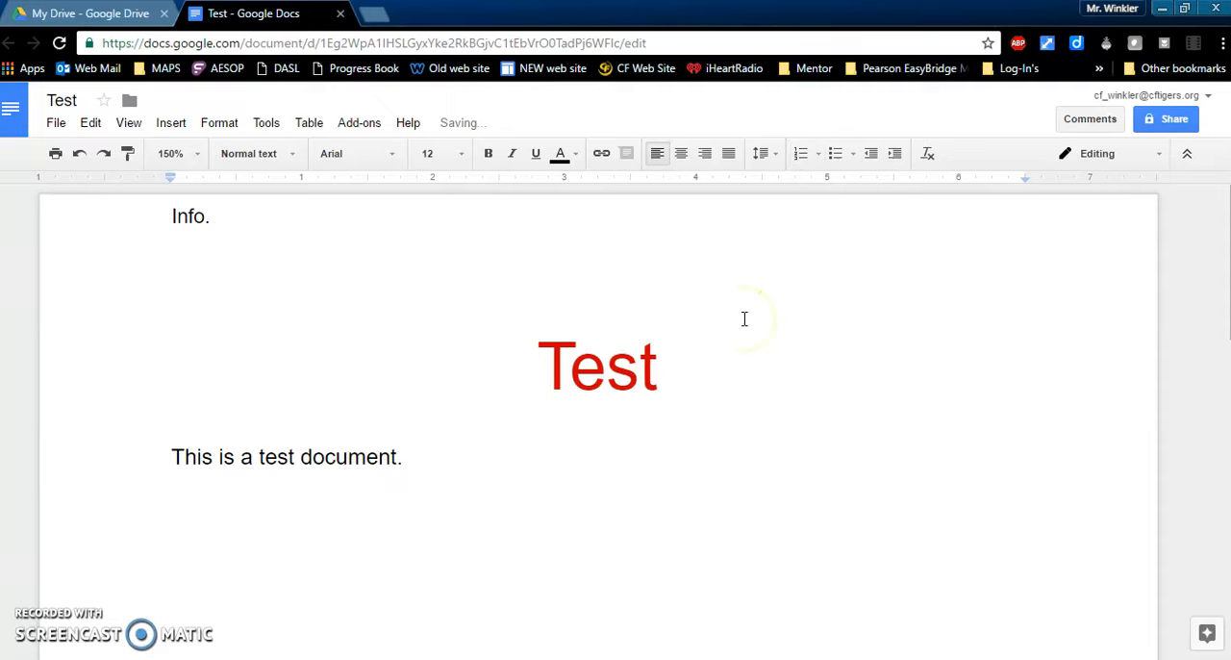
{"action": "left_click", "coordinate": [835, 154]}
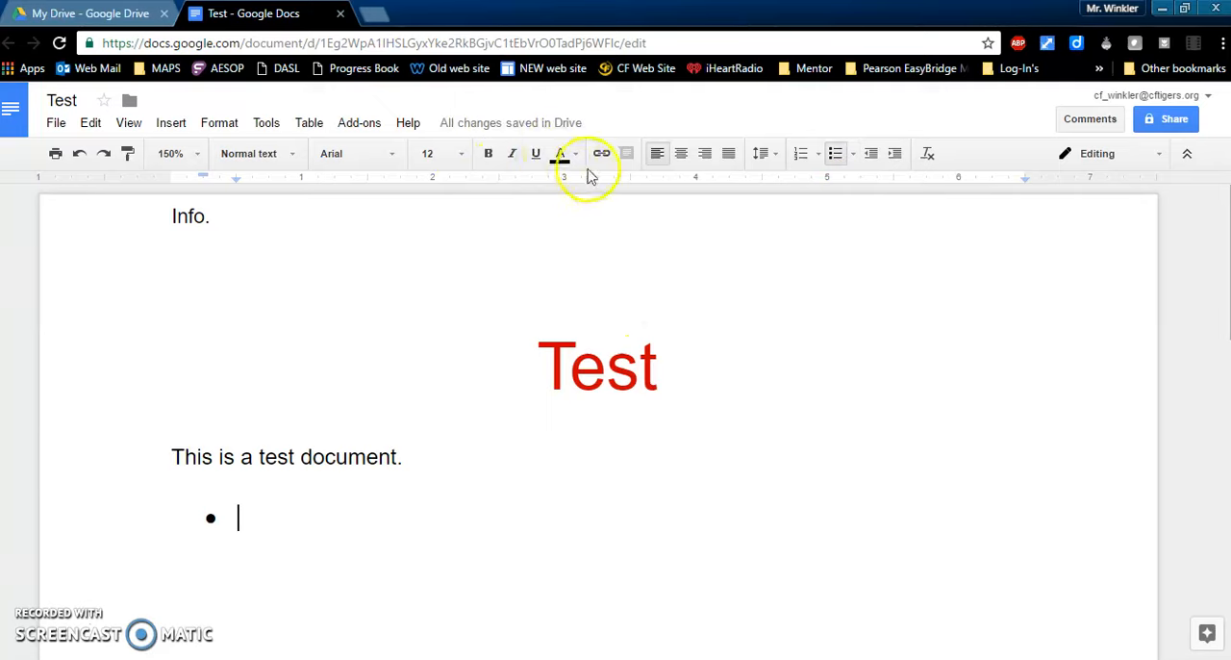
{"action": "left_click_drag", "start_coordinate": [410, 457], "coordinate": [165, 456]}
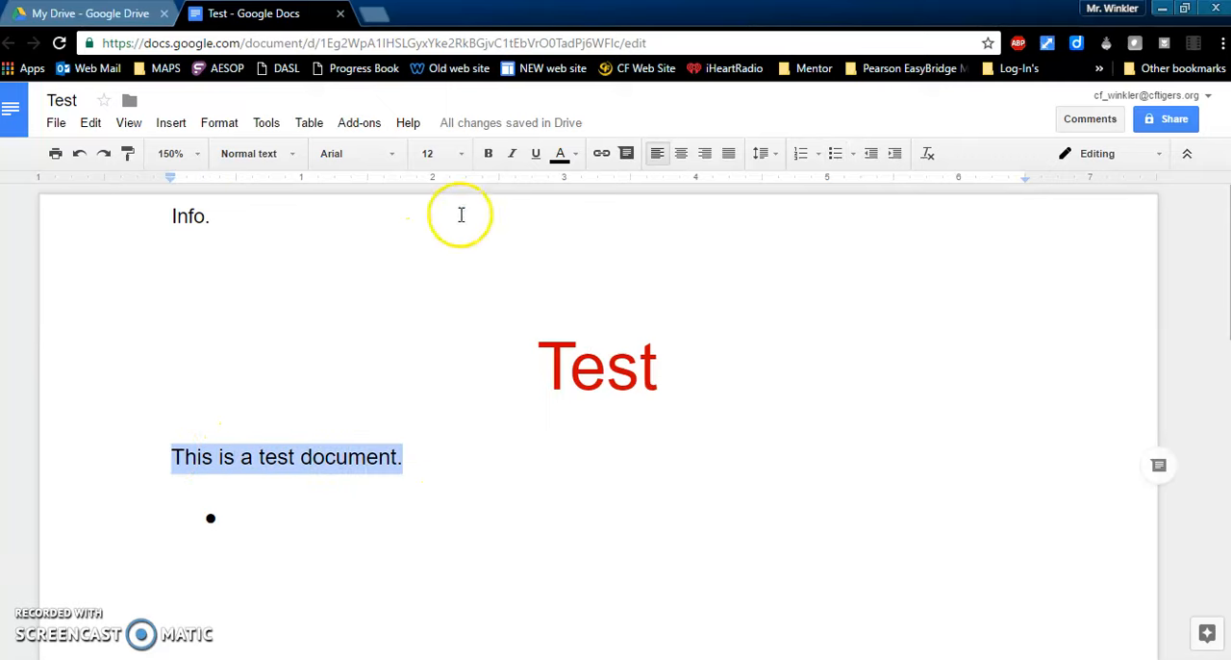
{"action": "left_click", "coordinate": [604, 155]}
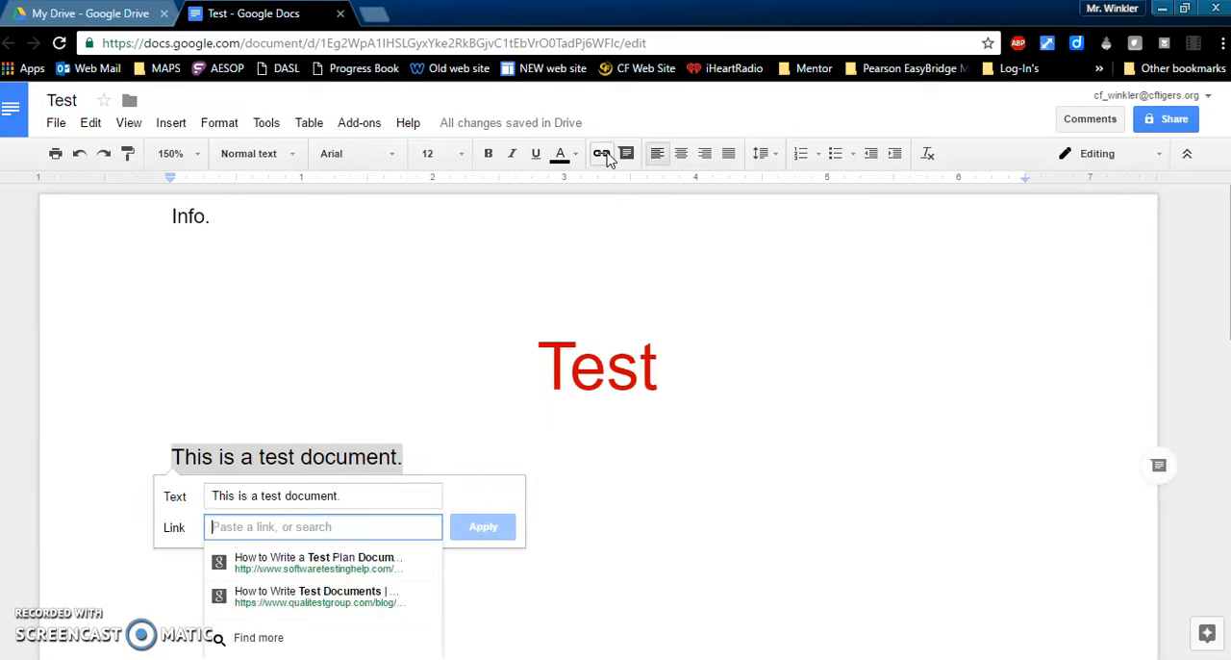
{"action": "type", "text": "ww"}
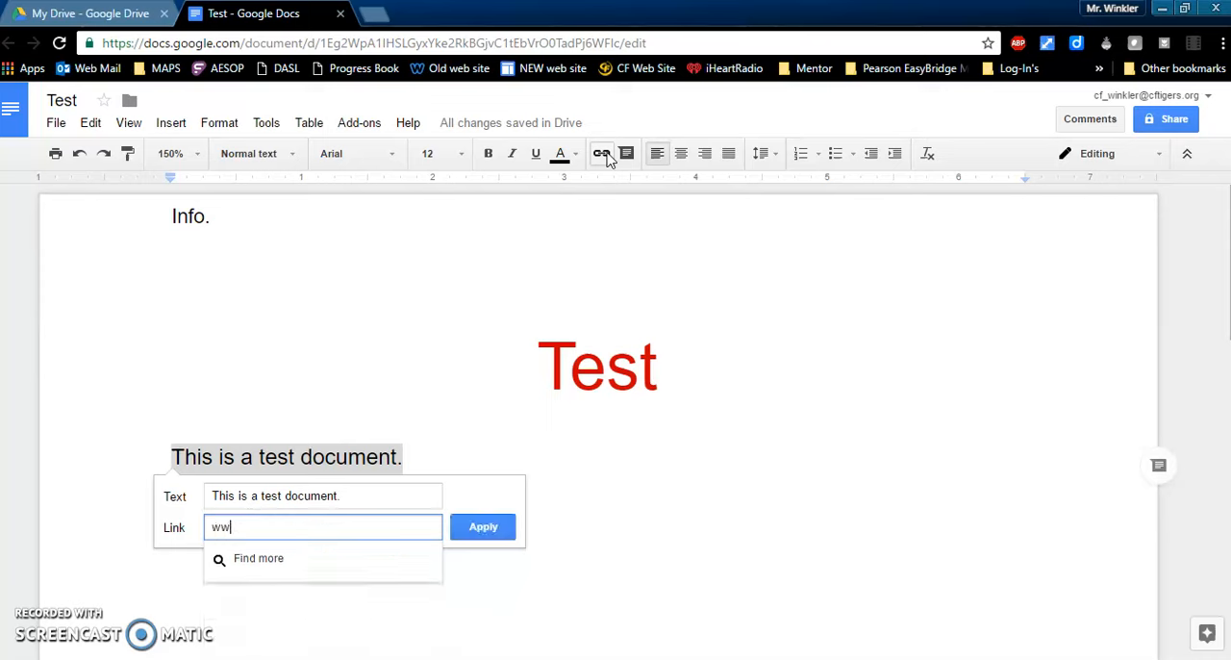
{"action": "type", "text": "w.cfalls.org"}
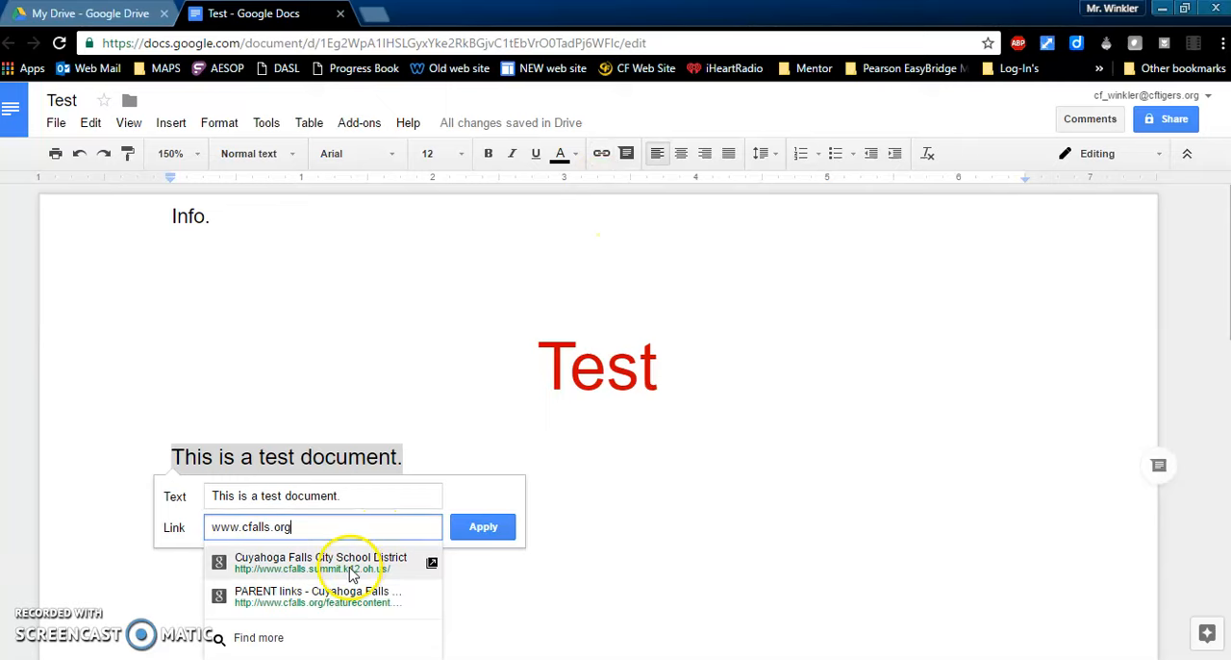
{"action": "left_click", "coordinate": [341, 568]}
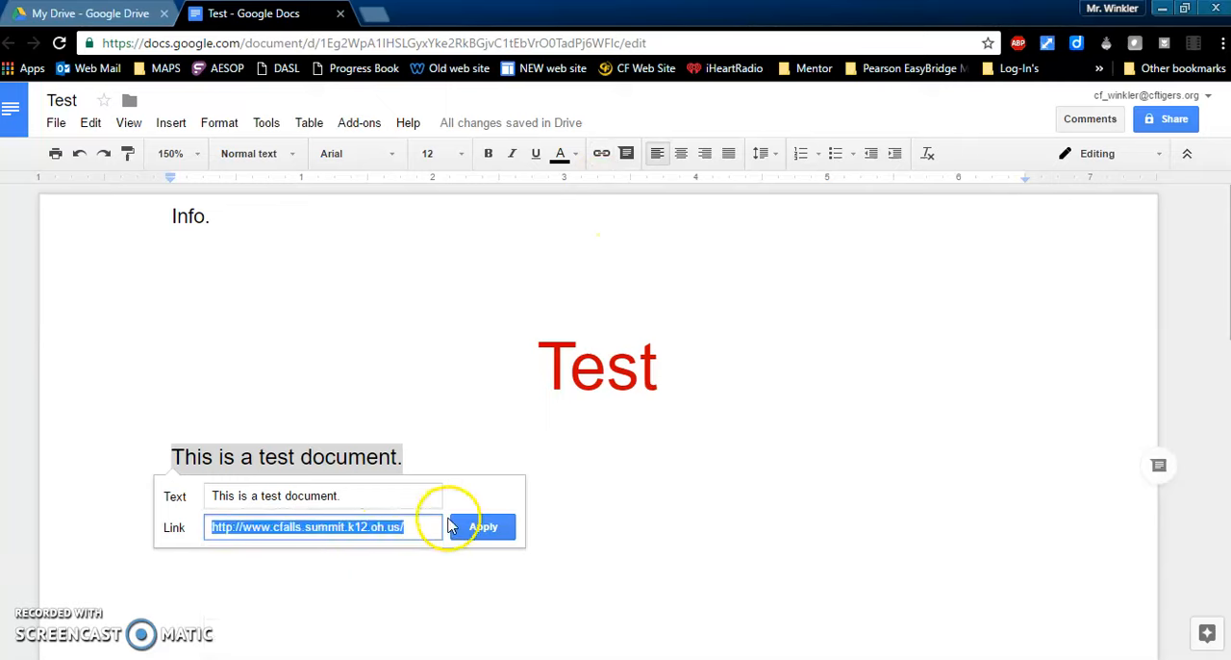
{"action": "left_click", "coordinate": [481, 526]}
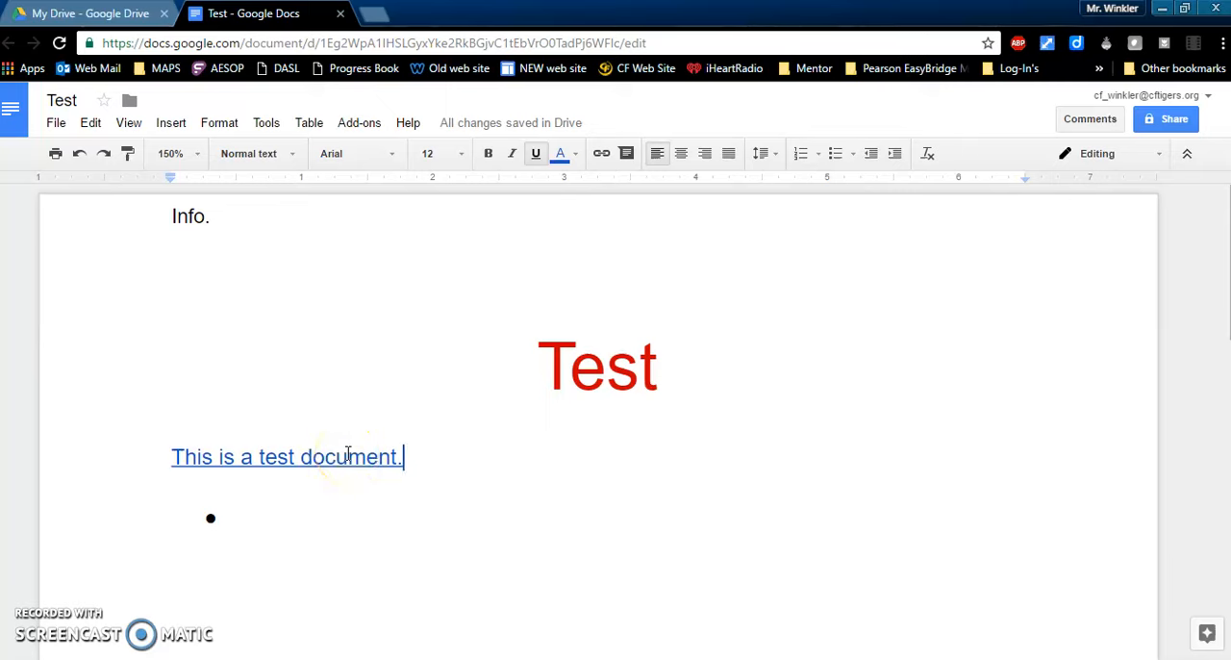
Step: Change the font of the linked sentence "This is a test document." to Comic Sans MS
{"action": "left_click_drag", "start_coordinate": [421, 462], "coordinate": [173, 454]}
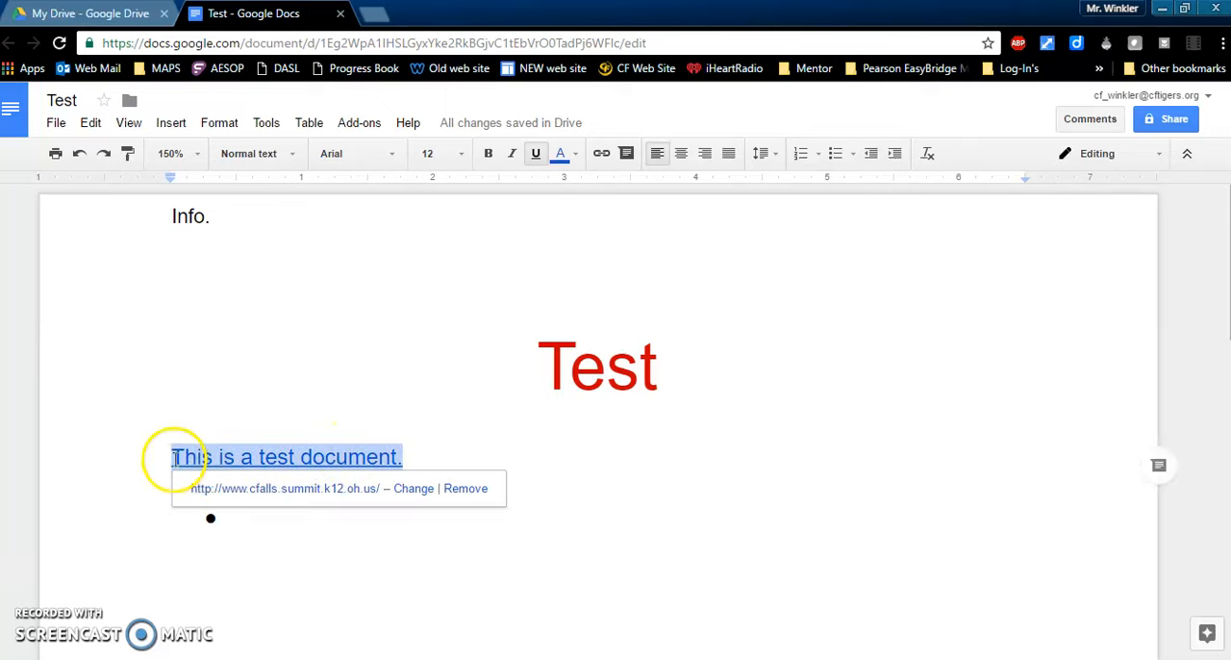
{"action": "left_click", "coordinate": [395, 156]}
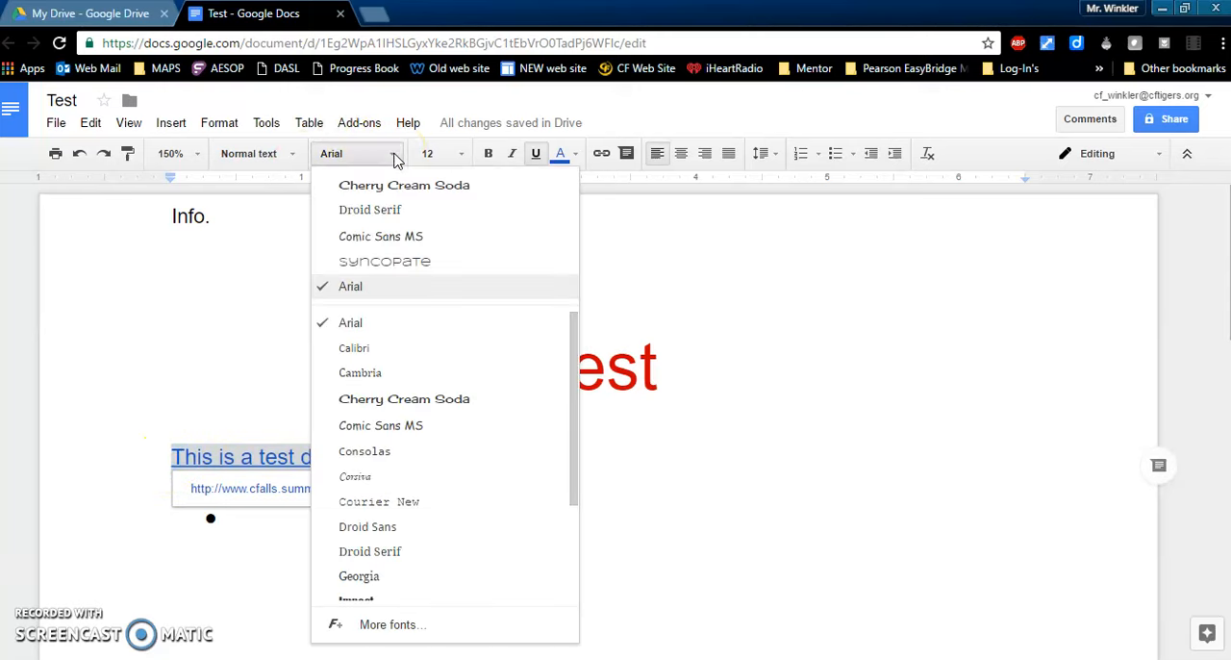
{"action": "left_click", "coordinate": [390, 238]}
{"action": "left_click", "coordinate": [596, 490]}
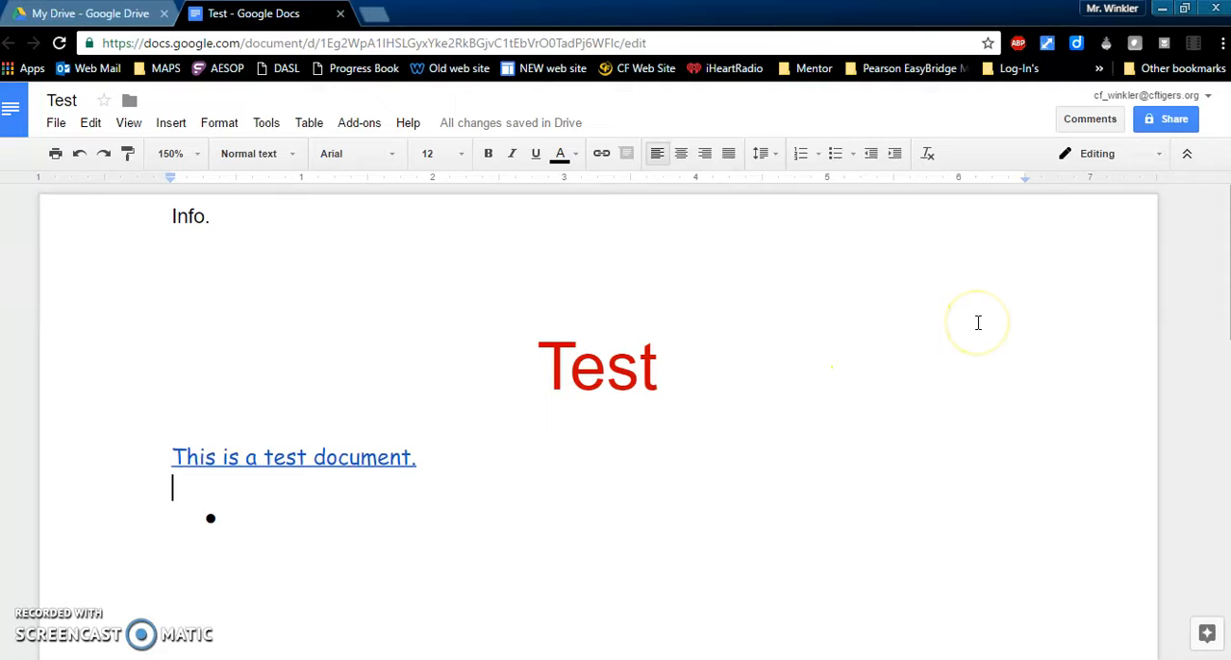
Step: Open the document's sharing settings and add a suggested contact as a recipient by searching the surname
{"action": "left_click", "coordinate": [1167, 122]}
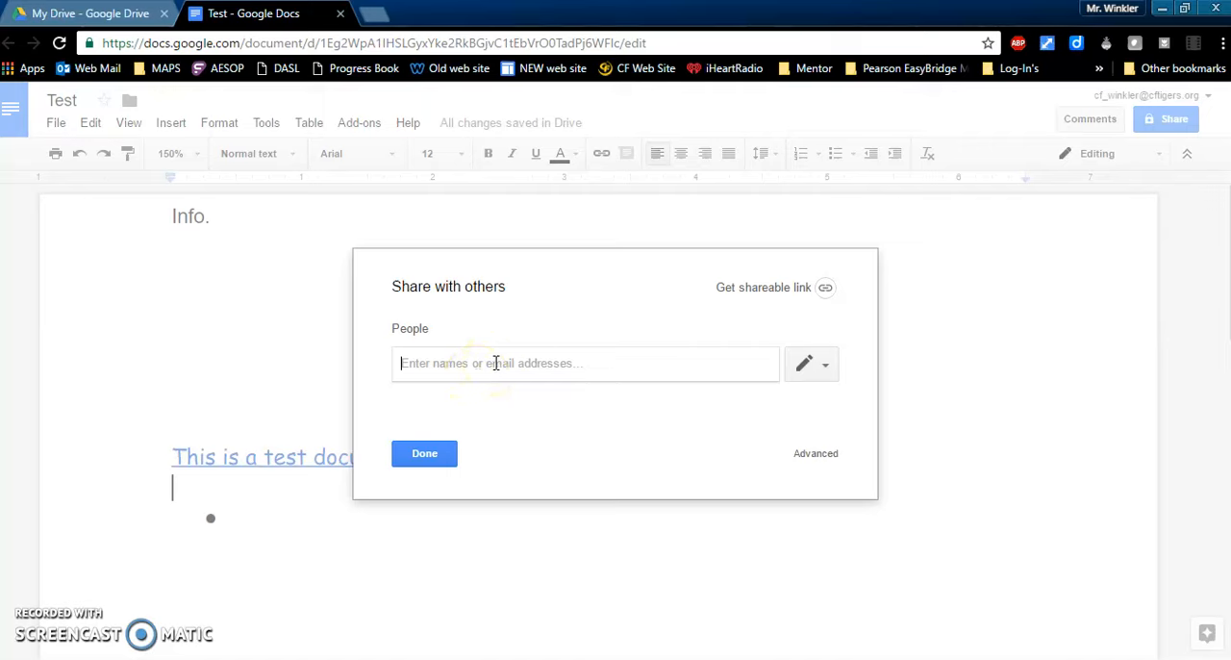
{"action": "type", "text": "winkler"}
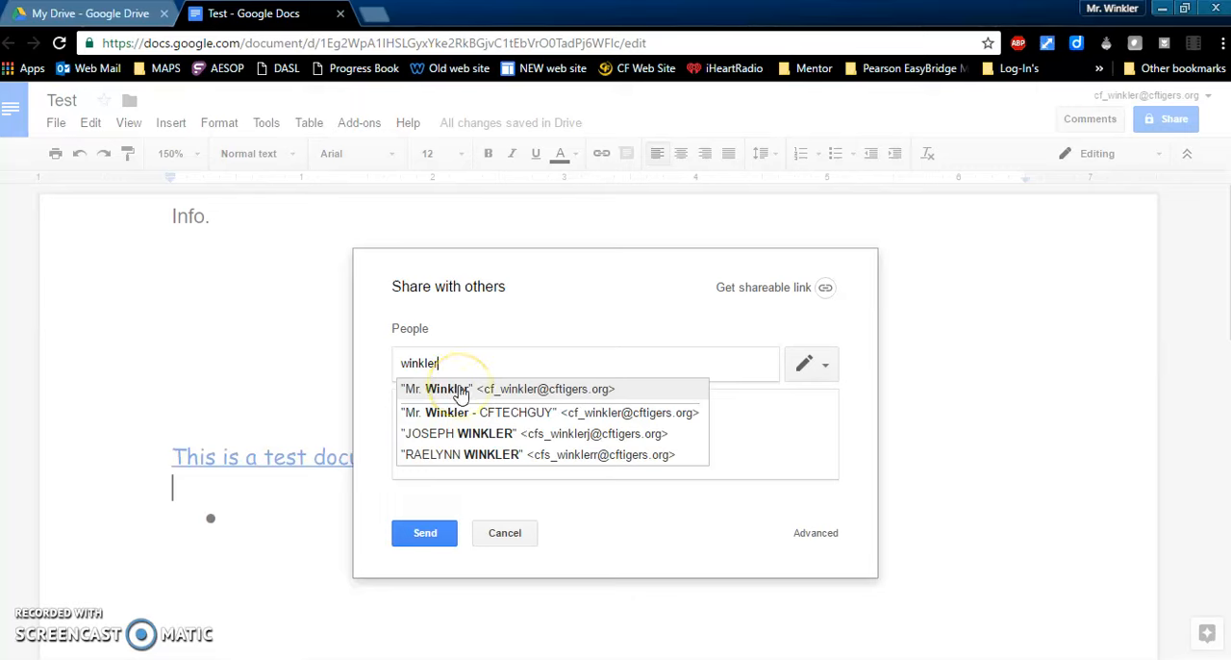
{"action": "left_click", "coordinate": [462, 394]}
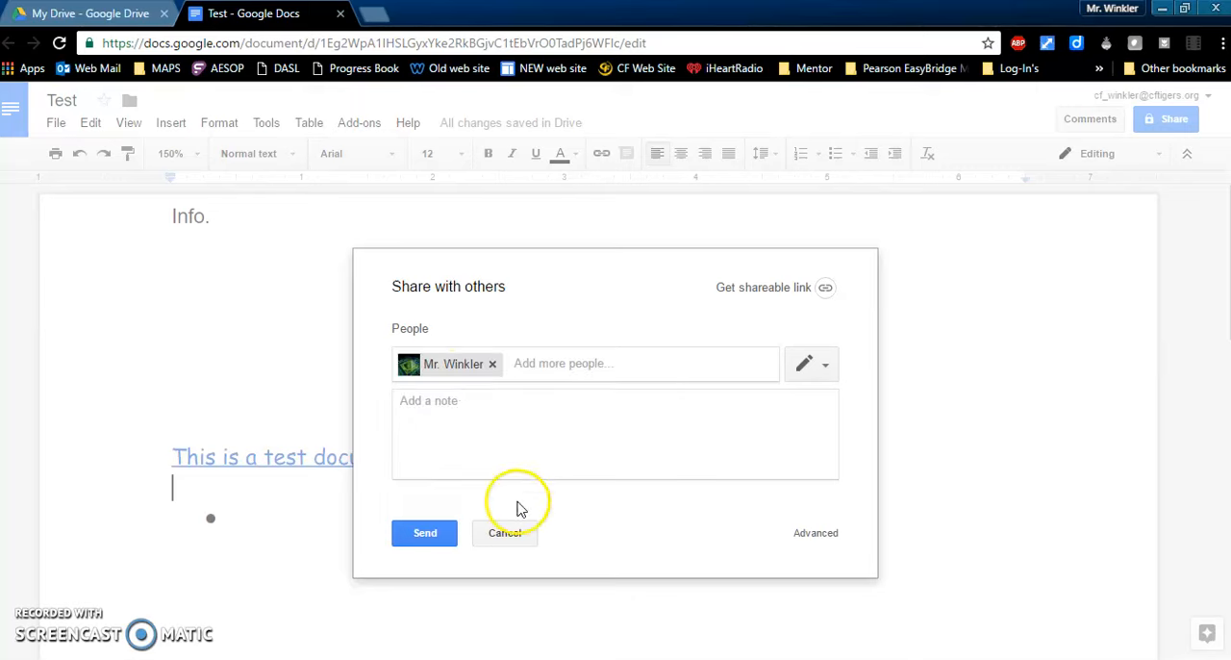
Step: Look at the access levels offered for the recipient, discard the invitation and close the sharing settings
{"action": "left_click", "coordinate": [827, 370]}
{"action": "left_click", "coordinate": [825, 410]}
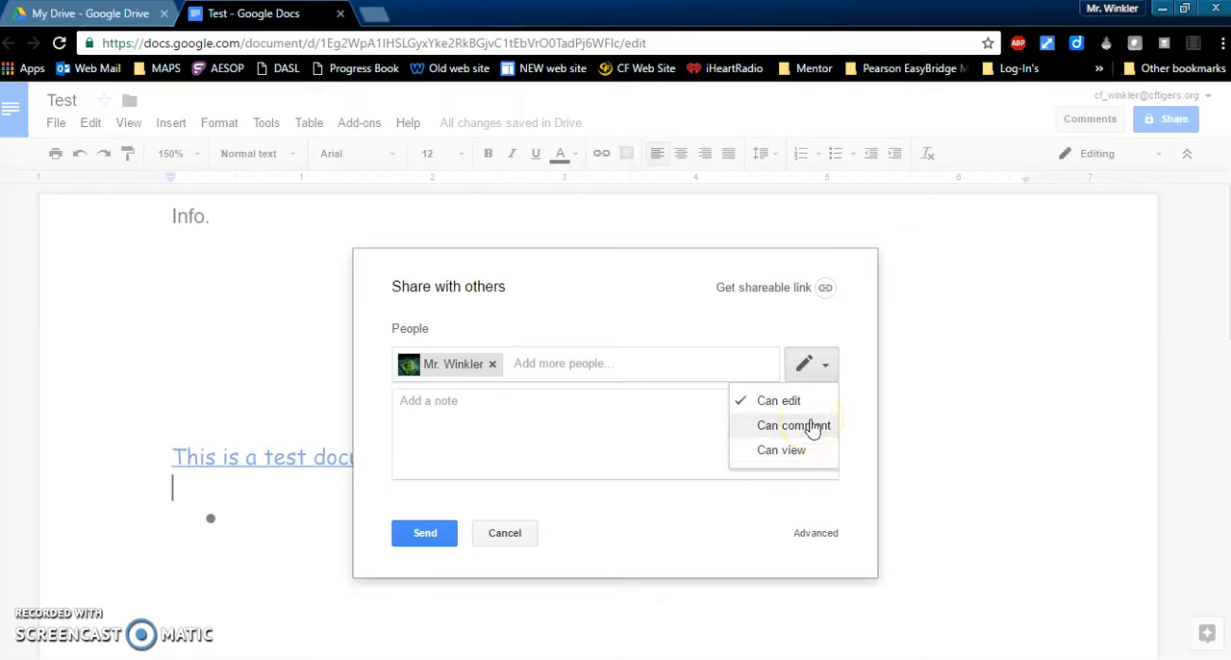
{"action": "left_click", "coordinate": [825, 366]}
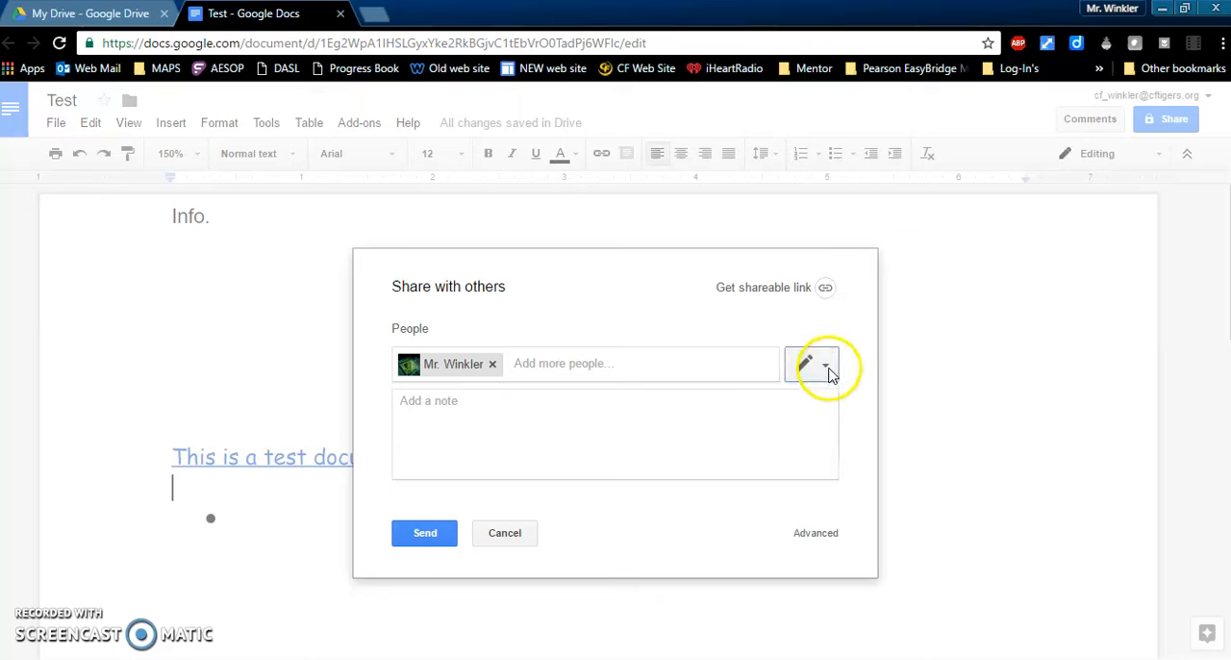
{"action": "left_click", "coordinate": [426, 539]}
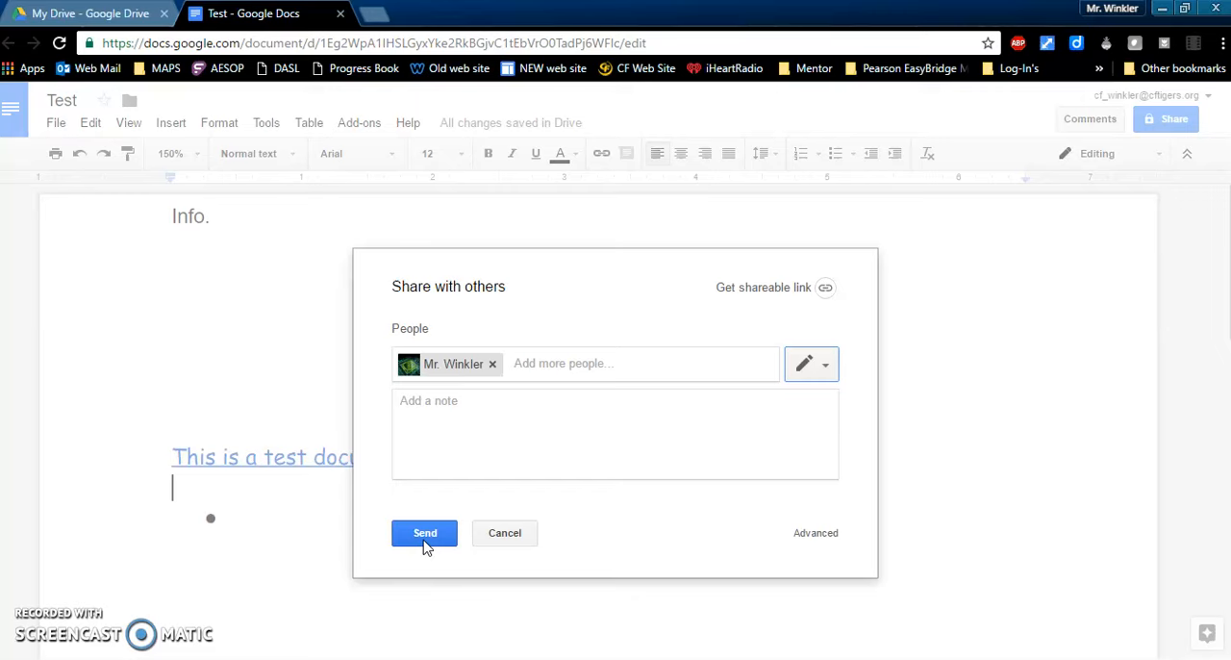
{"action": "left_click", "coordinate": [504, 532]}
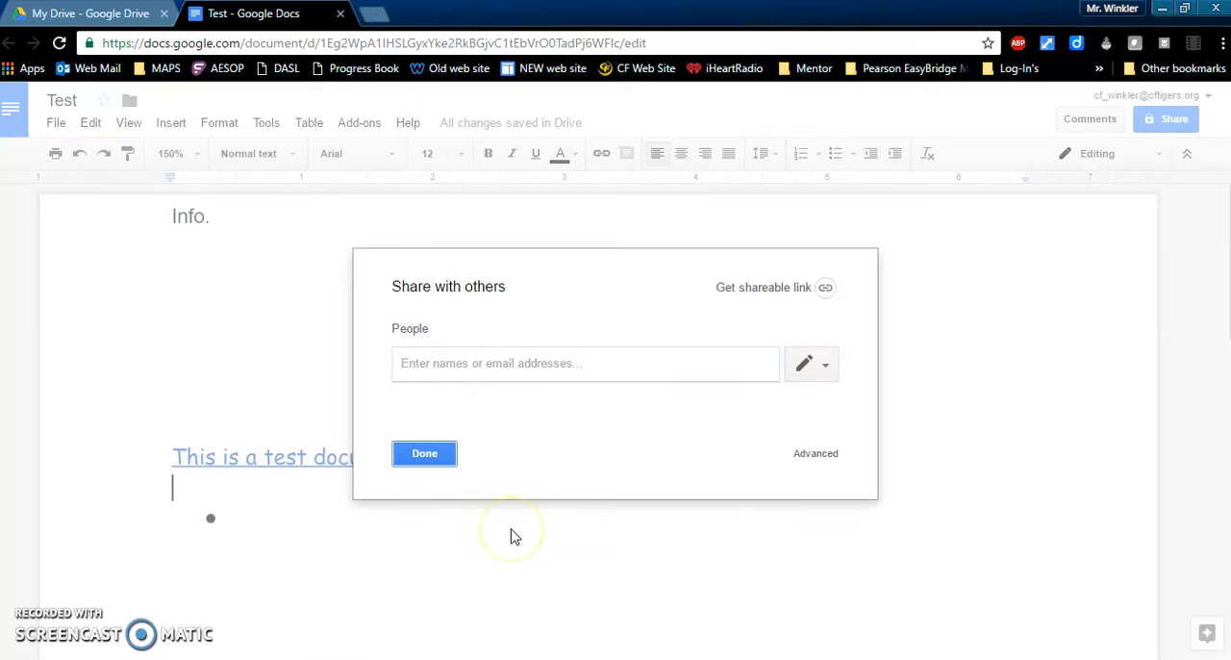
{"action": "left_click", "coordinate": [422, 455]}
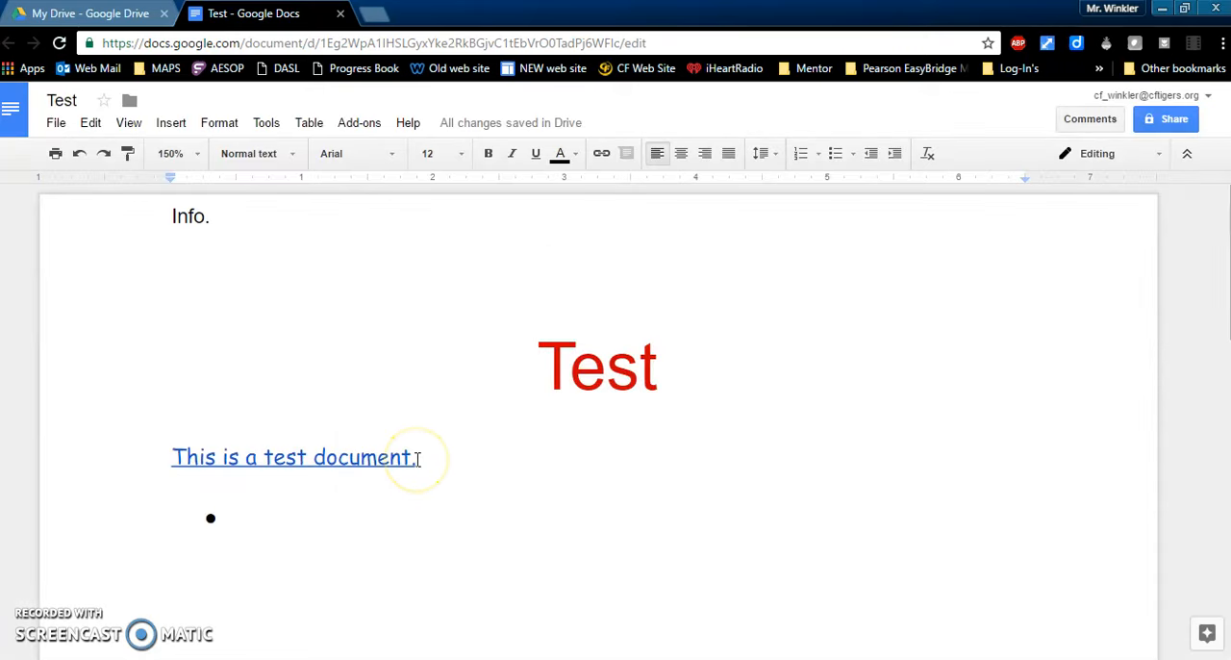